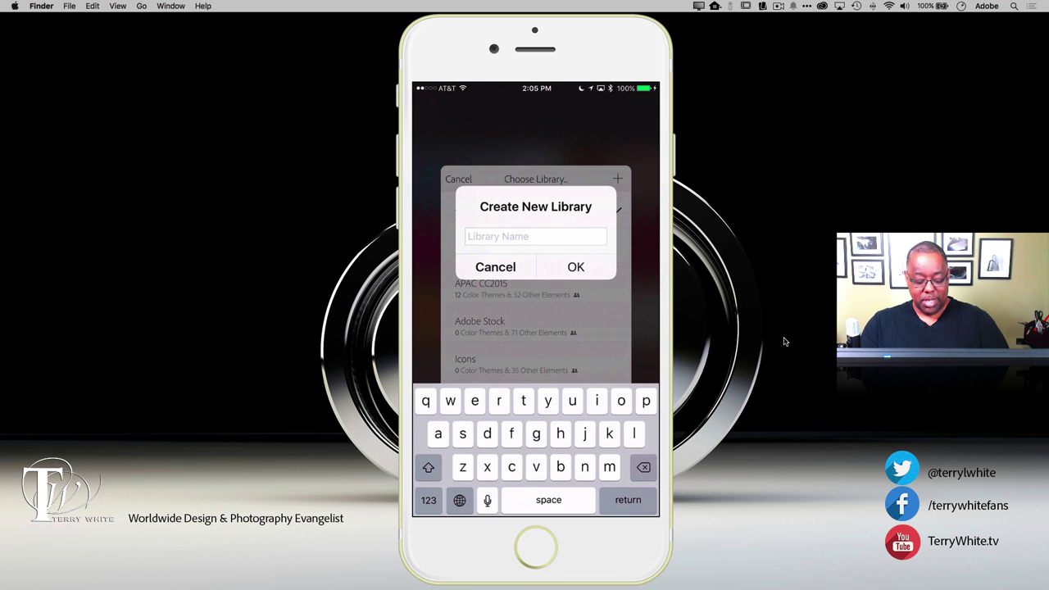
# - Enter 'Fall 2015' as the new library's name and confirm it
pyautogui.write('Fa')
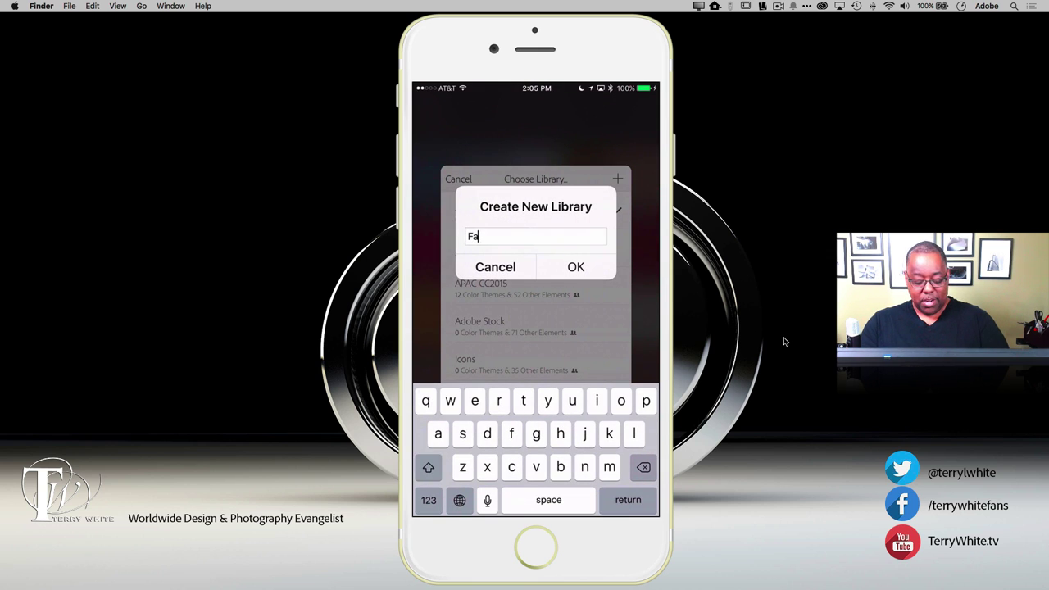
pyautogui.write('ll')
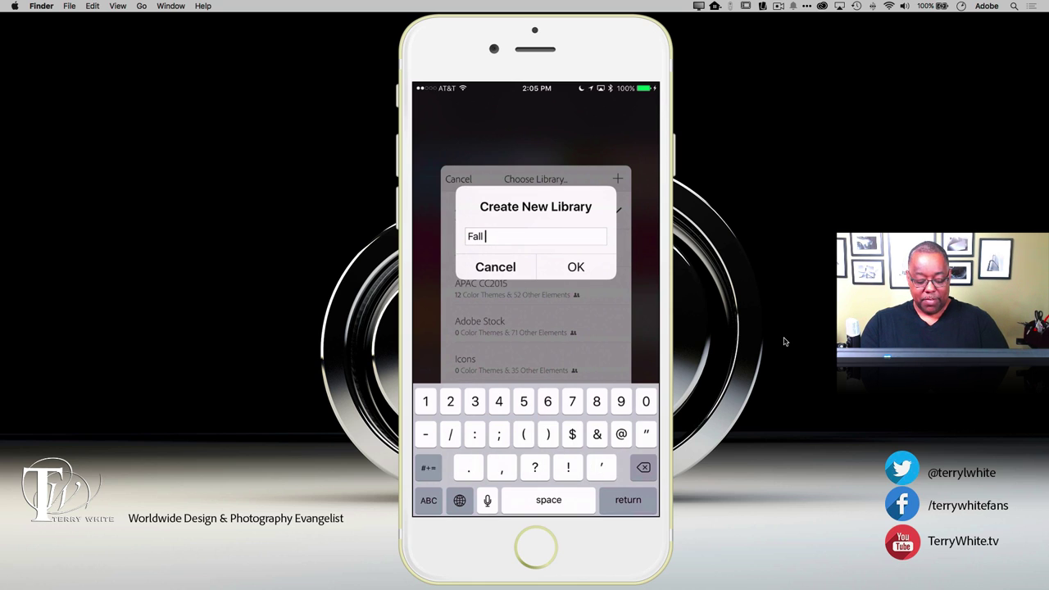
pyautogui.write(' 2015')
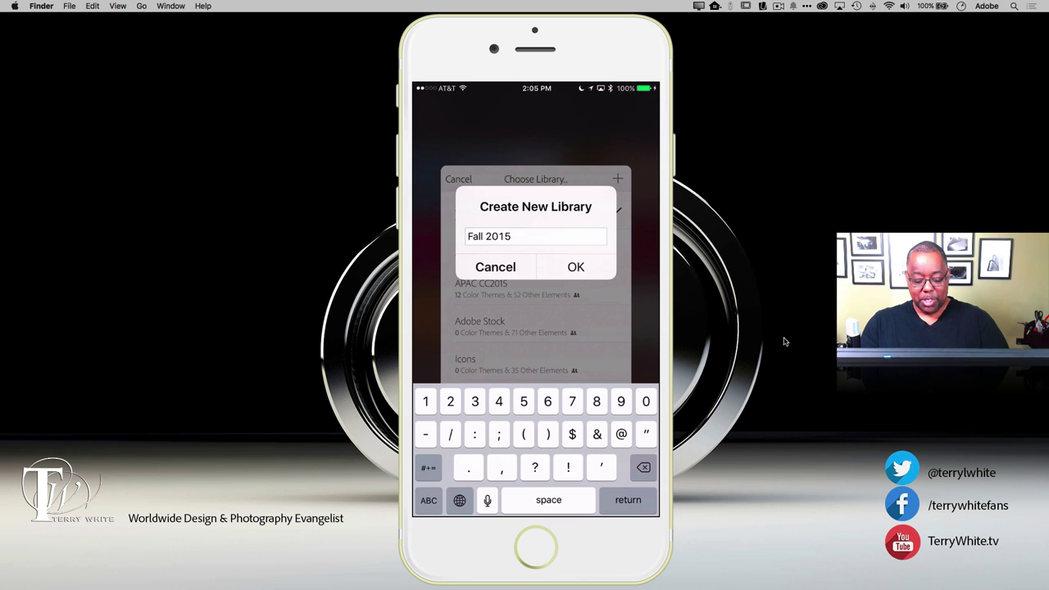
pyautogui.press('Return')
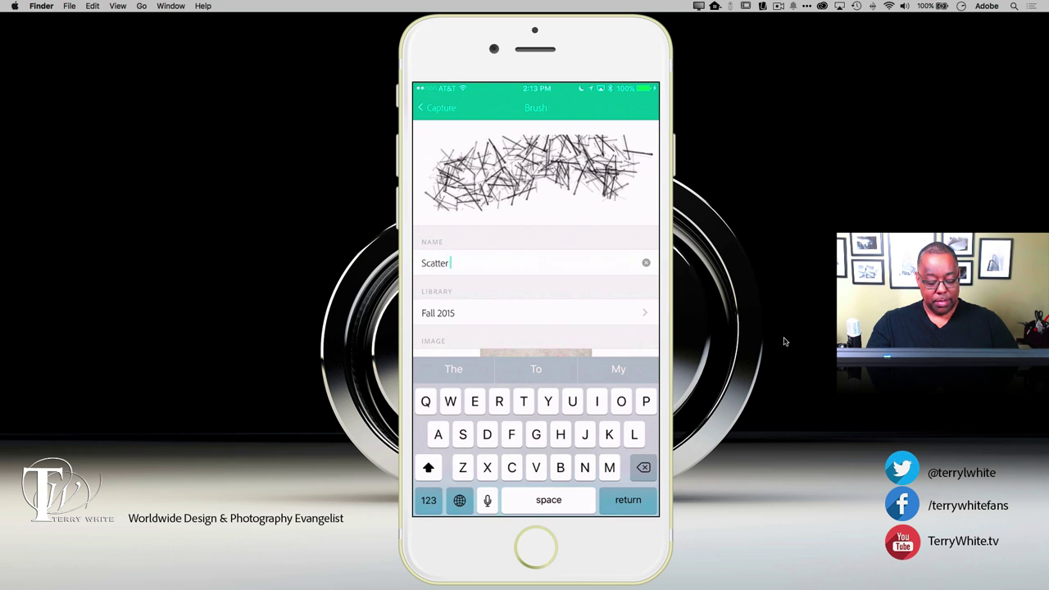
# - Finish the name 'Scatter Brush Brush', trim the trailing space, and save the brush to Fall 2015
pyautogui.write('ush ')
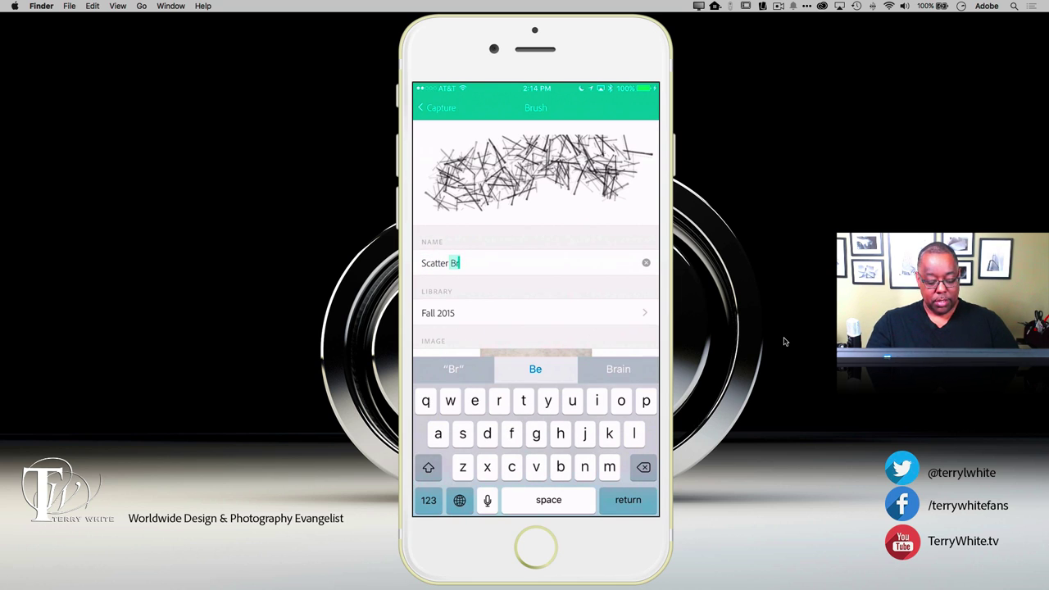
pyautogui.write('B')
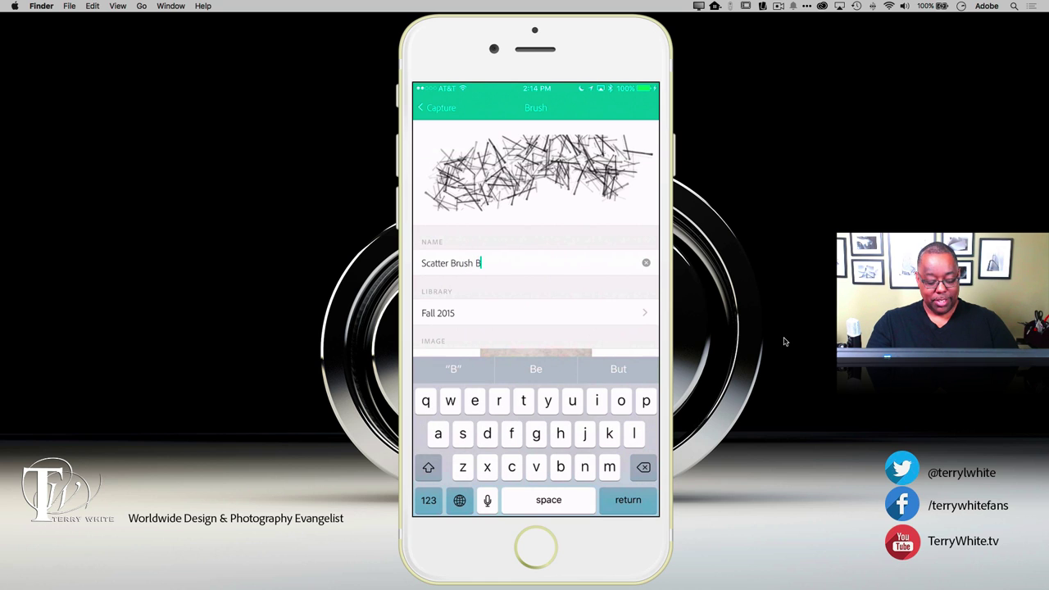
pyautogui.write('rush')
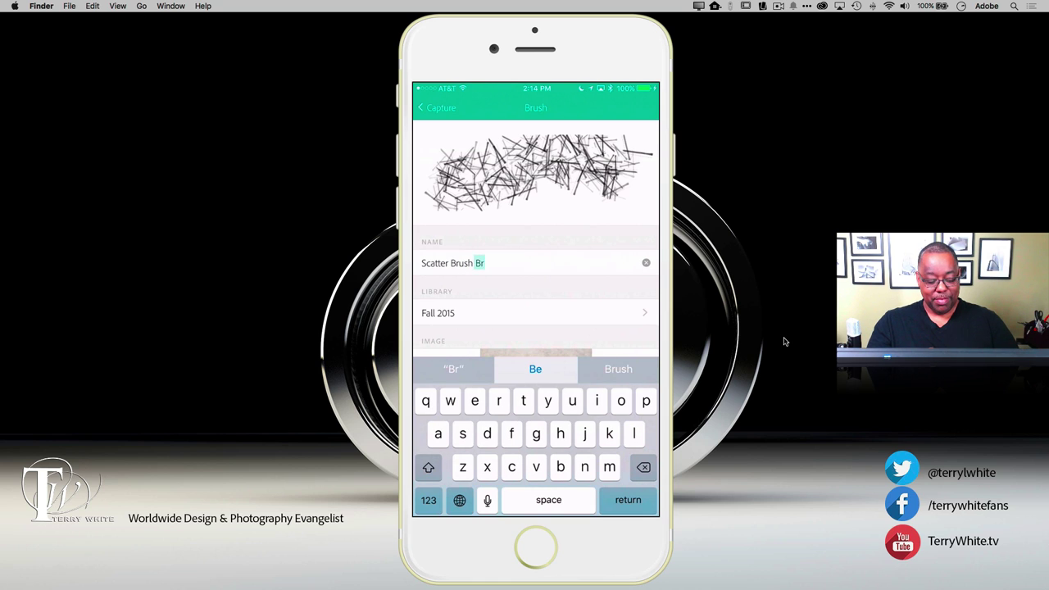
pyautogui.press('BackSpace')
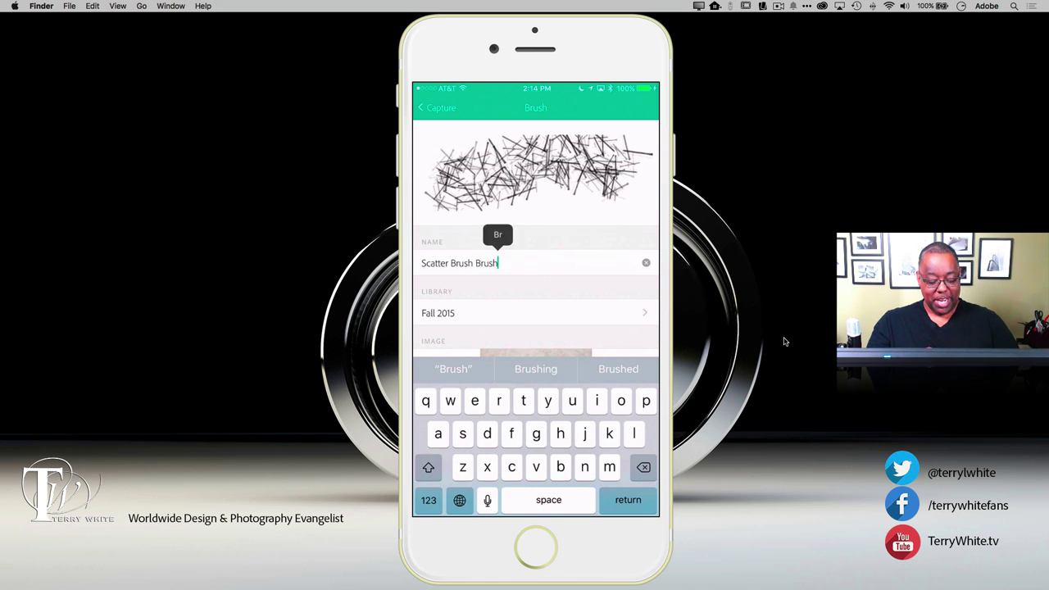
pyautogui.press('Return')
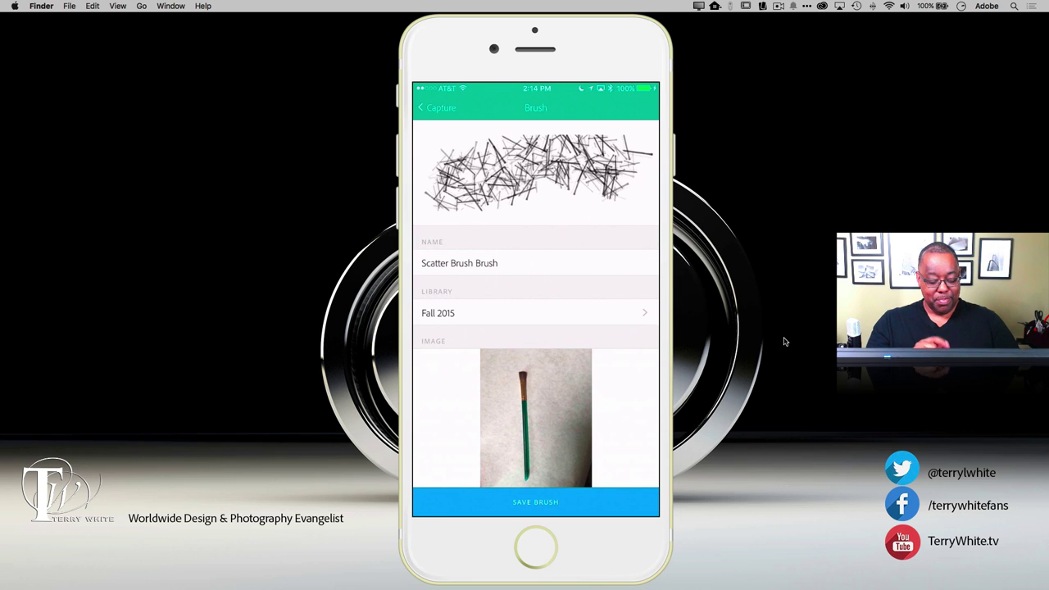
pyautogui.click(535, 502)
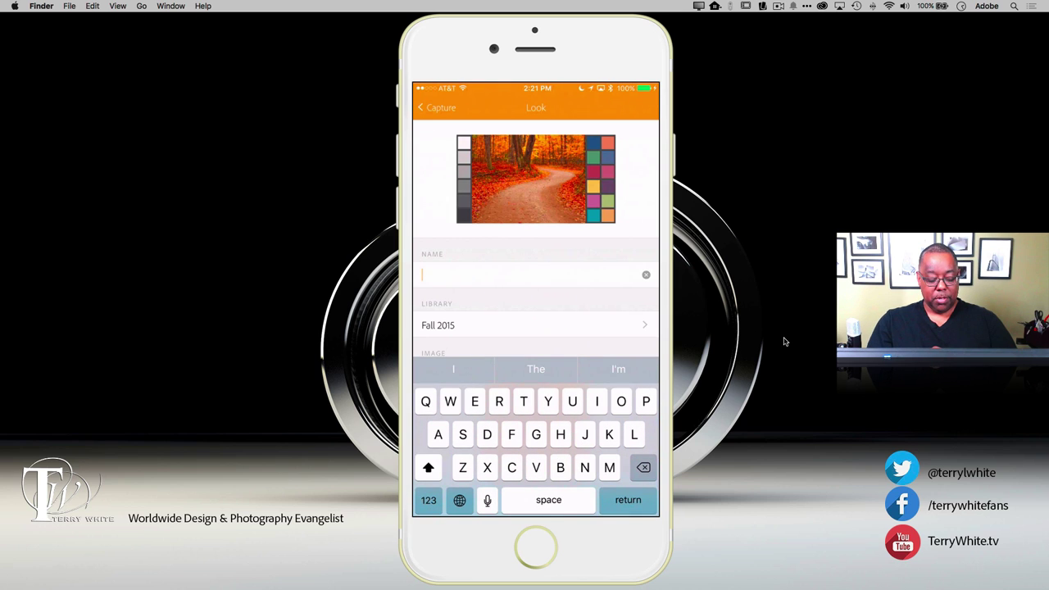
# - Switch to Photoshop and select the Fall 2015 library in the Libraries panel
pyautogui.press('super+Tab')
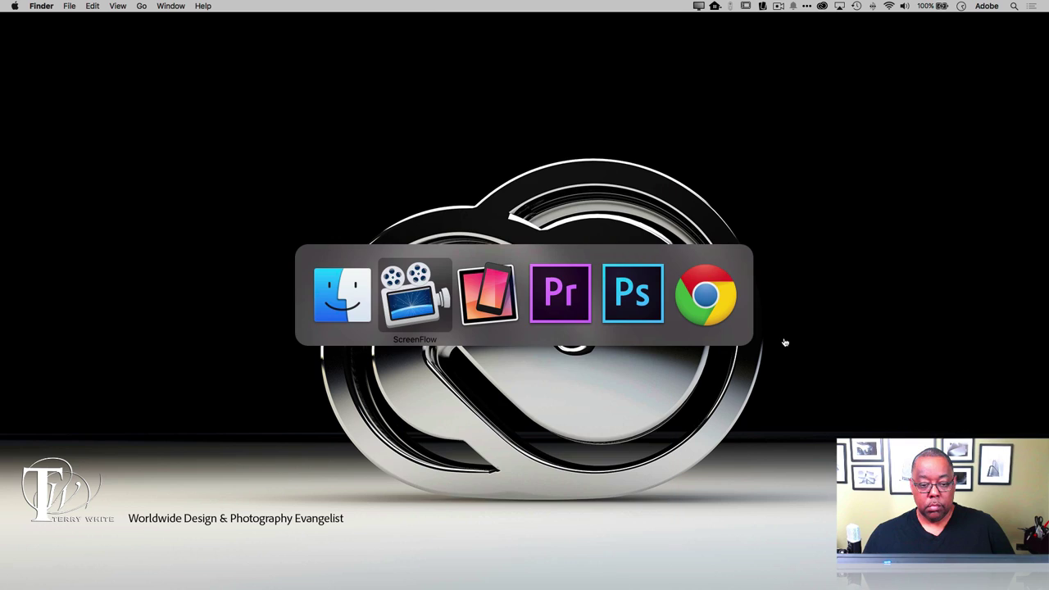
pyautogui.press('super+Tab')
pyautogui.press('super+Tab')
pyautogui.press('super+Tab')
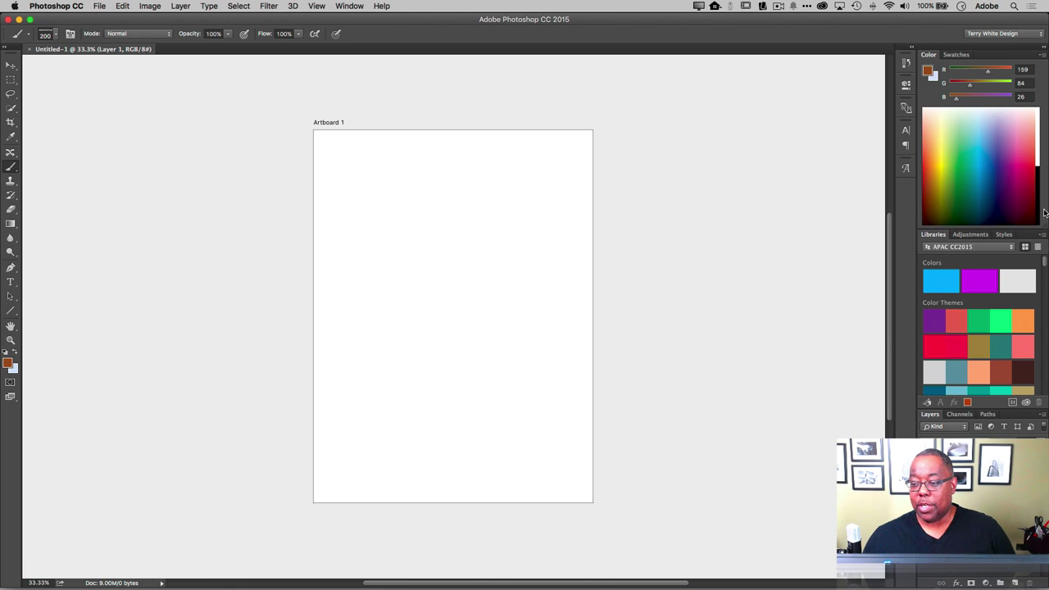
pyautogui.click(969, 249)
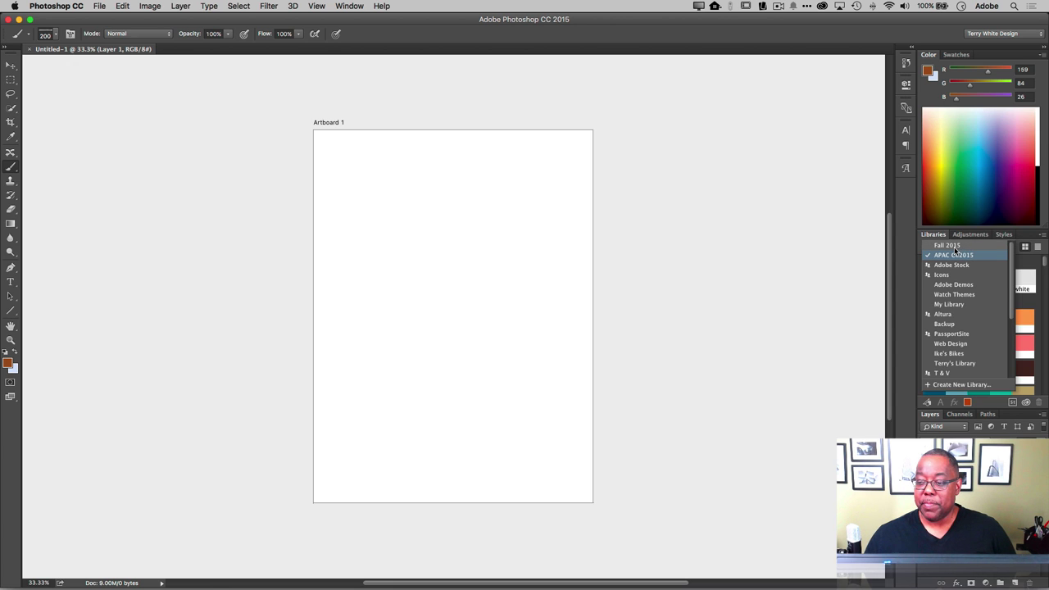
pyautogui.click(947, 246)
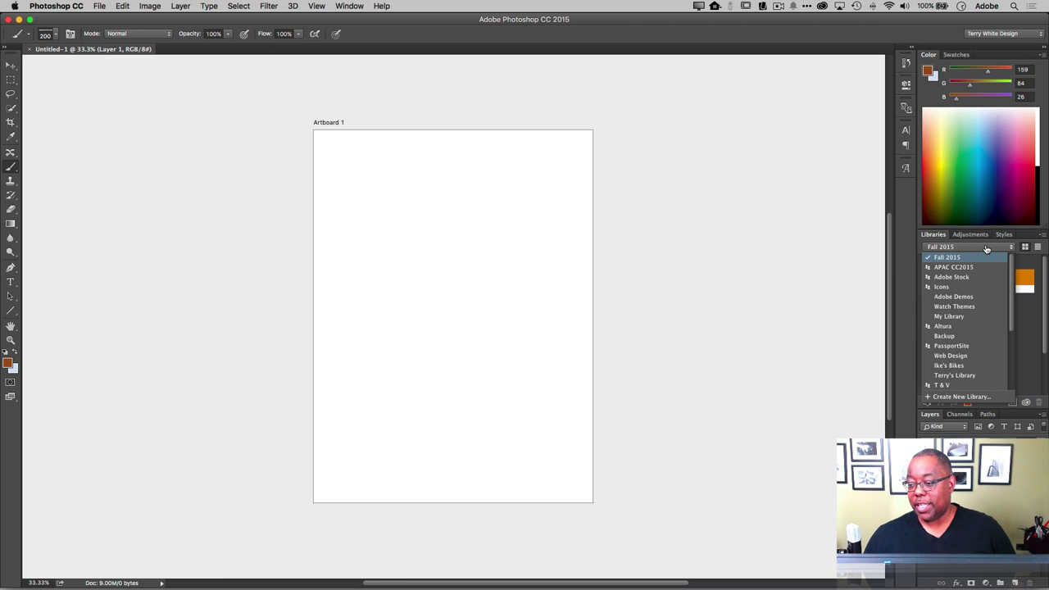
# - Set the foreground colour to the Fall Colors theme's green (R 4, G 138, B 97)
pyautogui.click(1029, 342)
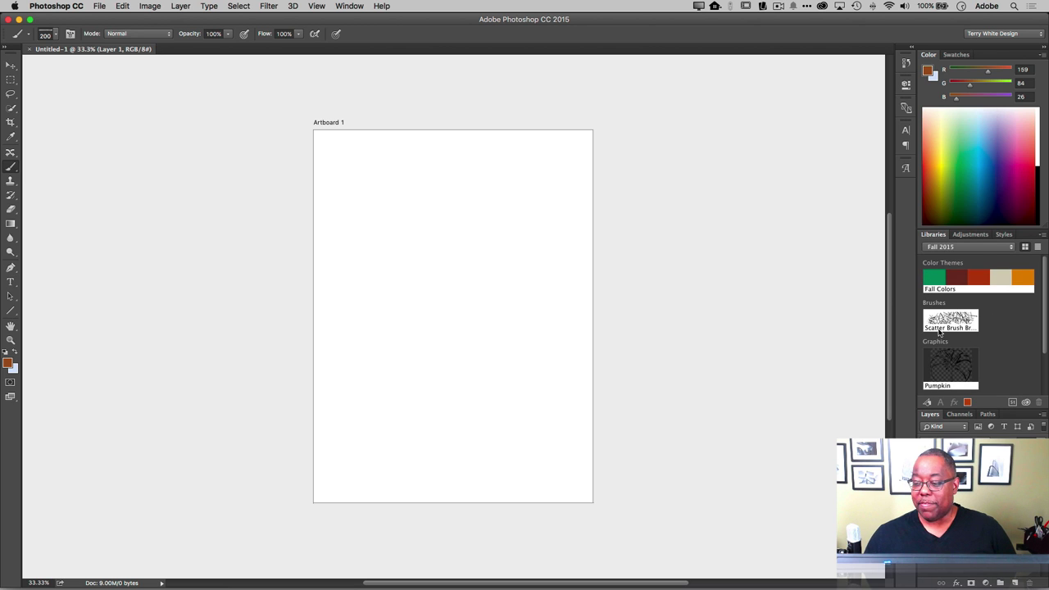
pyautogui.moveTo(1044, 344); pyautogui.dragTo(1044, 396)
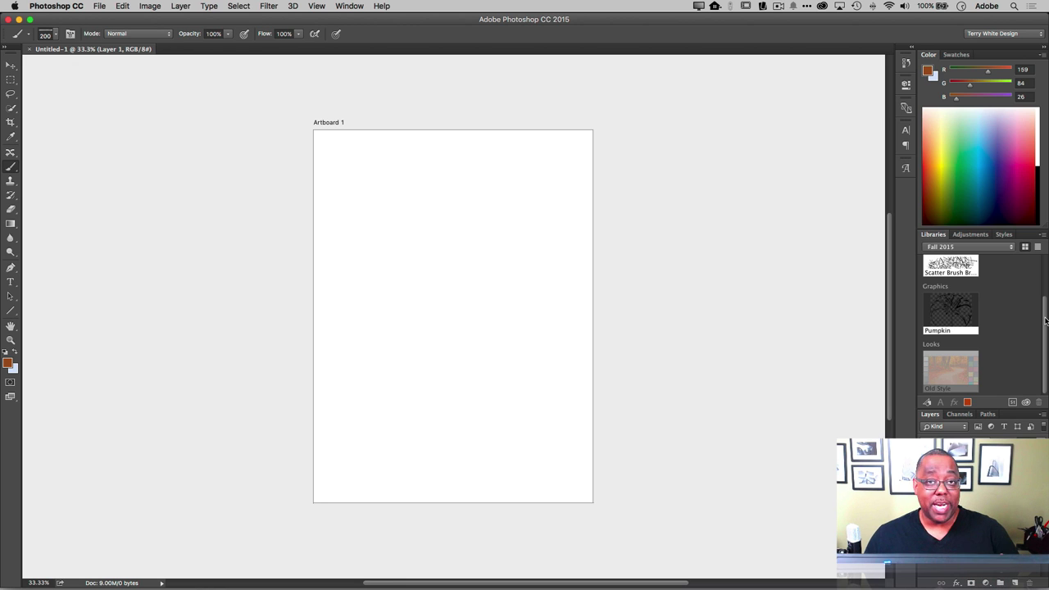
pyautogui.scroll(3, 1042, 271)
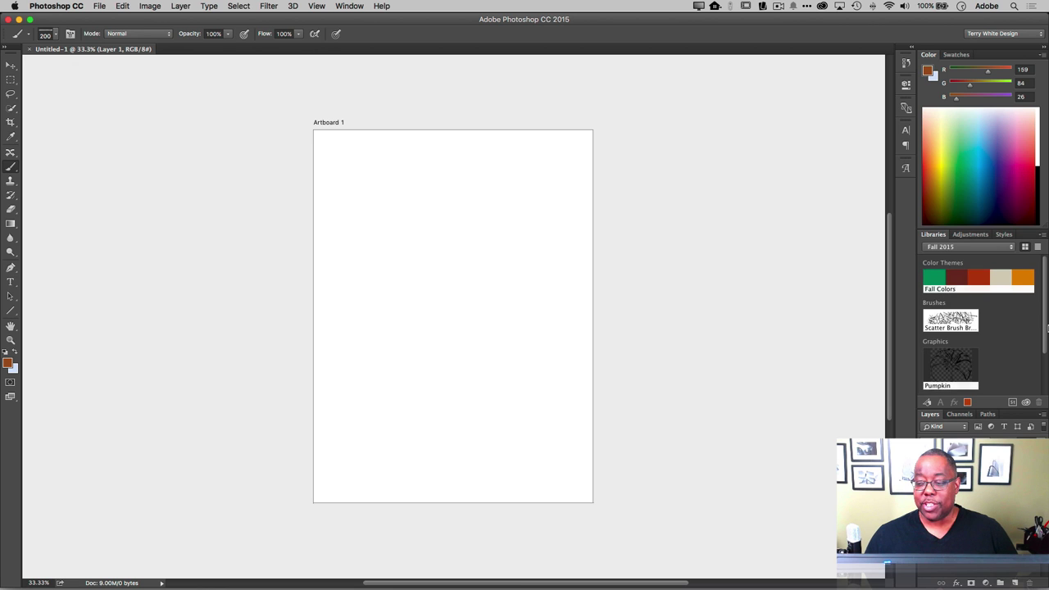
pyautogui.scroll(-3, 1017, 388)
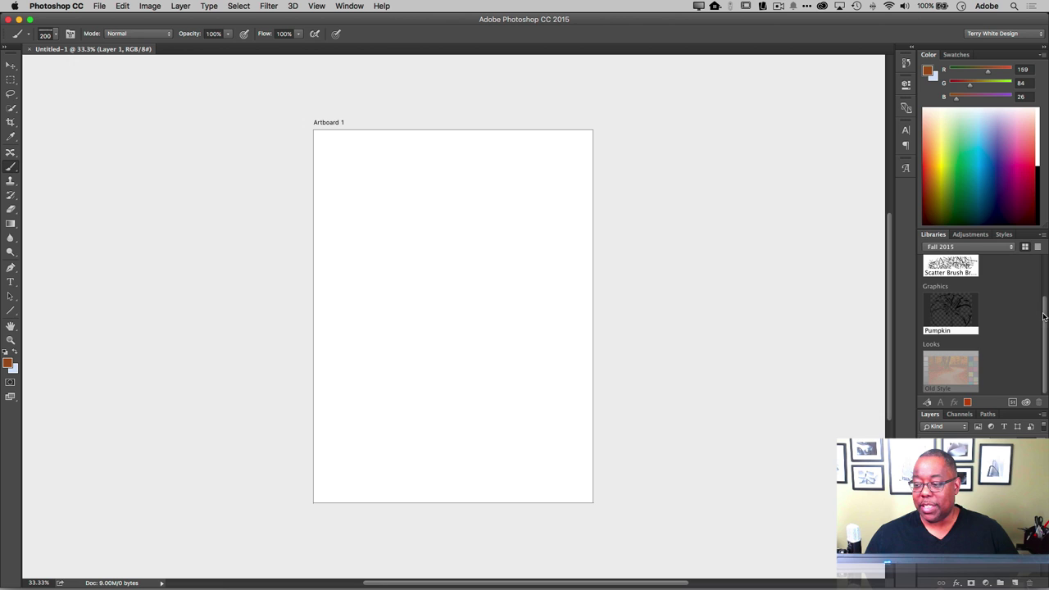
pyautogui.moveTo(1044, 316); pyautogui.dragTo(1044, 260)
pyautogui.click(934, 277)
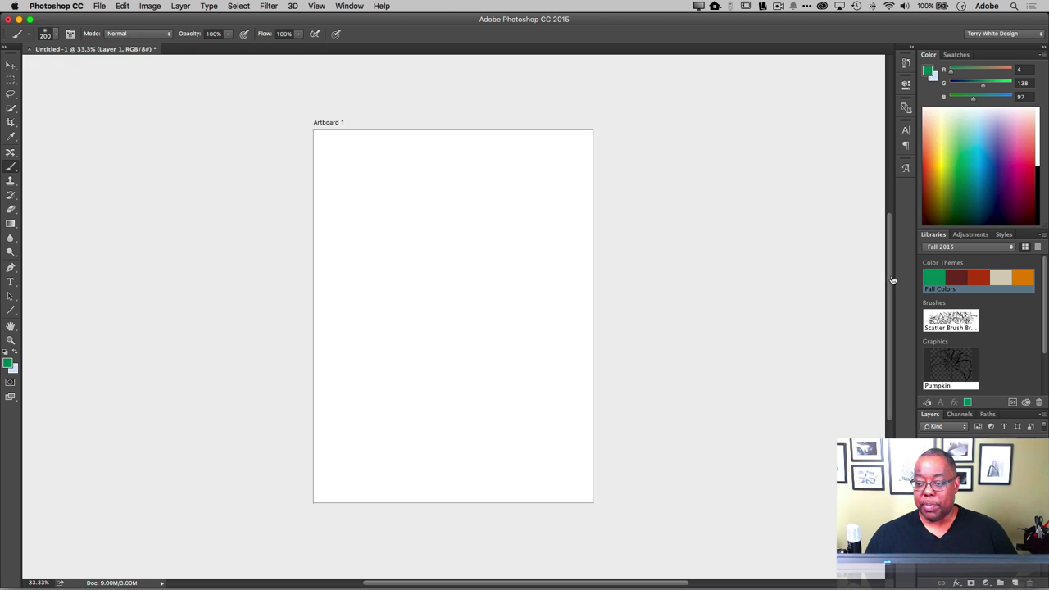
# - Paint a green arc, then add orange strokes beneath it using the Fall Colors orange
pyautogui.moveTo(344, 231)
pyautogui.mouseDown()
pyautogui.moveTo(366, 211)
pyautogui.moveTo(439, 199)
pyautogui.moveTo(563, 234)
pyautogui.moveTo(577, 261)
pyautogui.mouseUp()
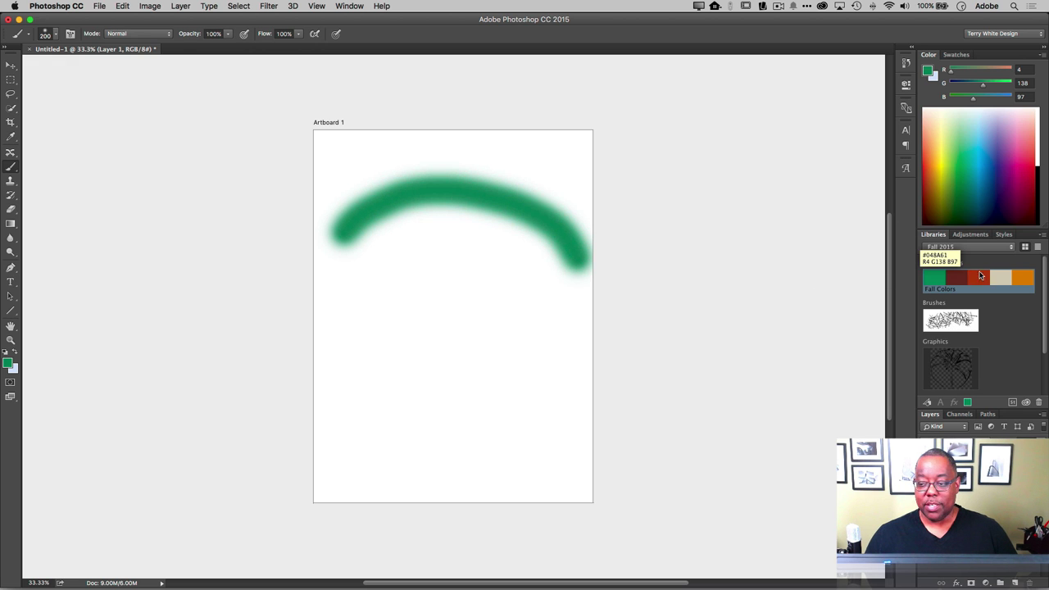
pyautogui.click(1020, 279)
pyautogui.click(555, 277)
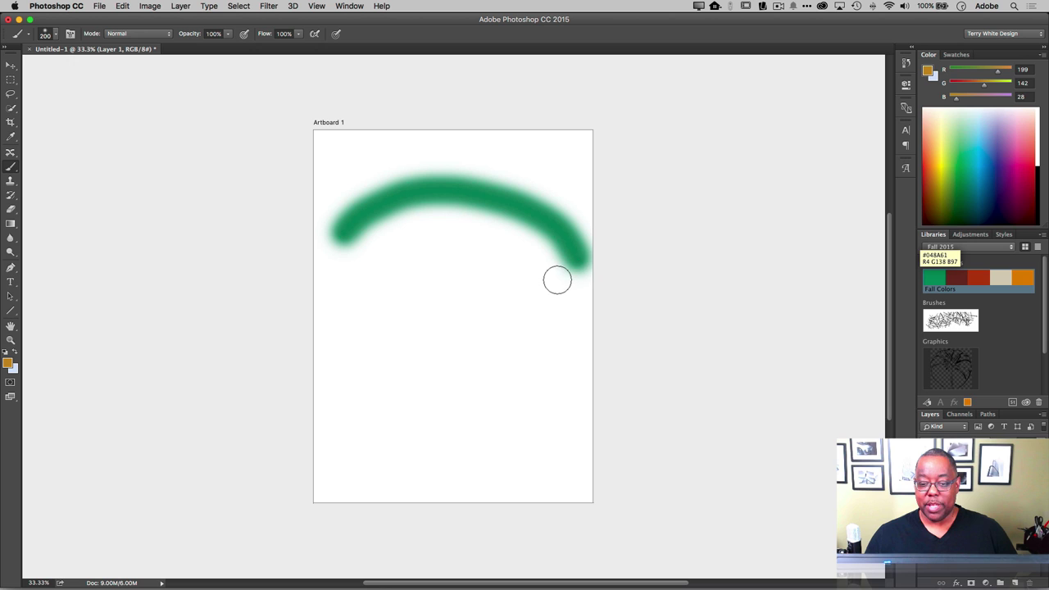
pyautogui.keyDown('shift'); pyautogui.click(372, 237); pyautogui.keyUp('shift')
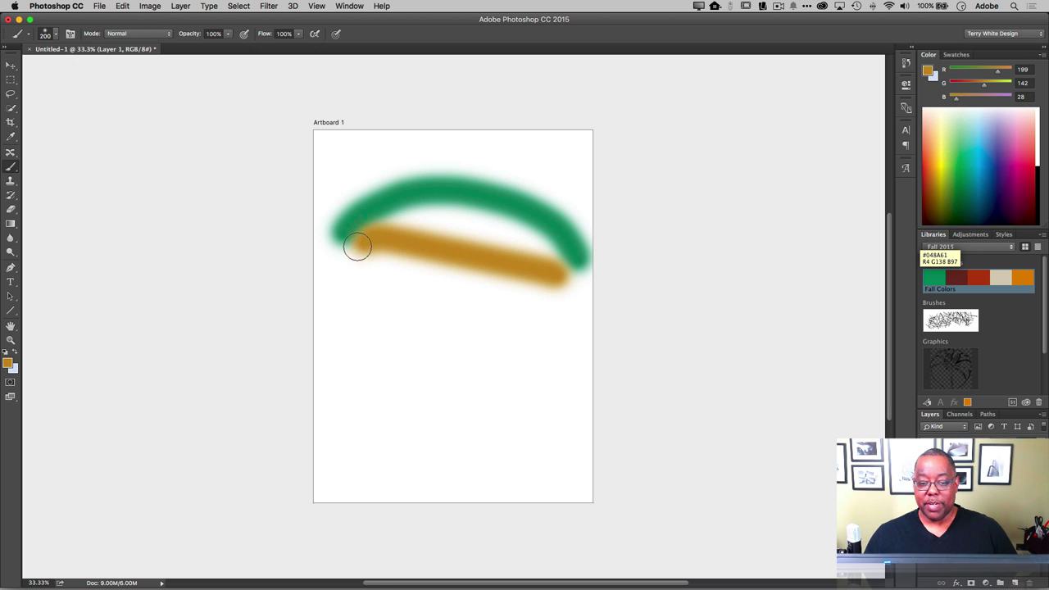
pyautogui.moveTo(358, 244); pyautogui.dragTo(347, 262)
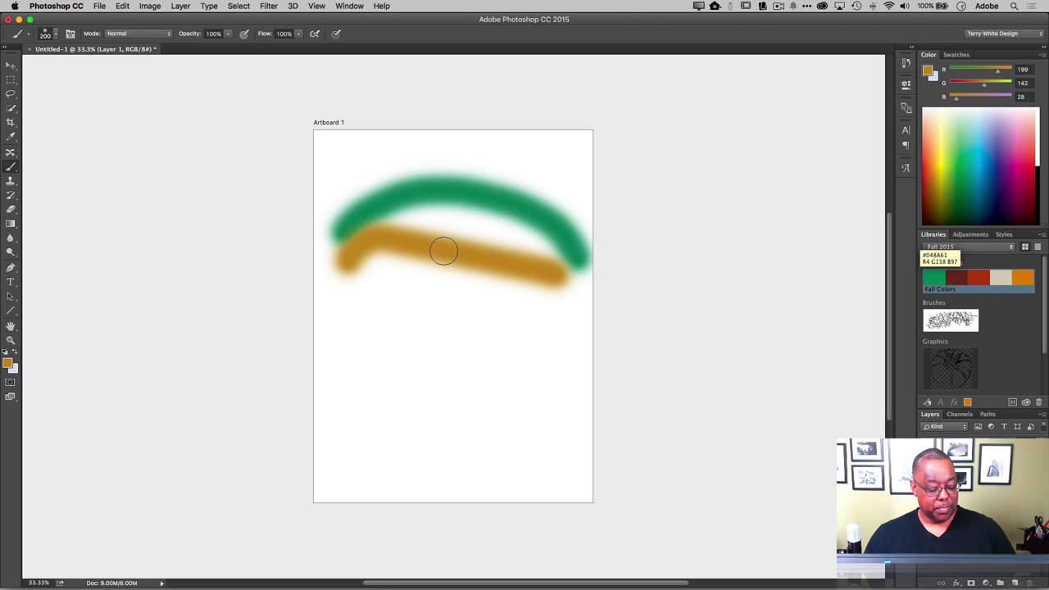
# - Undo and repaint the orange stroke, then undo all strokes to clear the artboard
pyautogui.hotkey('ctrl', 'alt', 'z')
pyautogui.hotkey('ctrl', 'alt', 'z')
pyautogui.hotkey('ctrl', 'alt', 'z')
pyautogui.moveTo(555, 273)
pyautogui.mouseDown()
pyautogui.moveTo(520, 230)
pyautogui.moveTo(445, 221)
pyautogui.moveTo(382, 234)
pyautogui.moveTo(349, 261)
pyautogui.mouseUp()
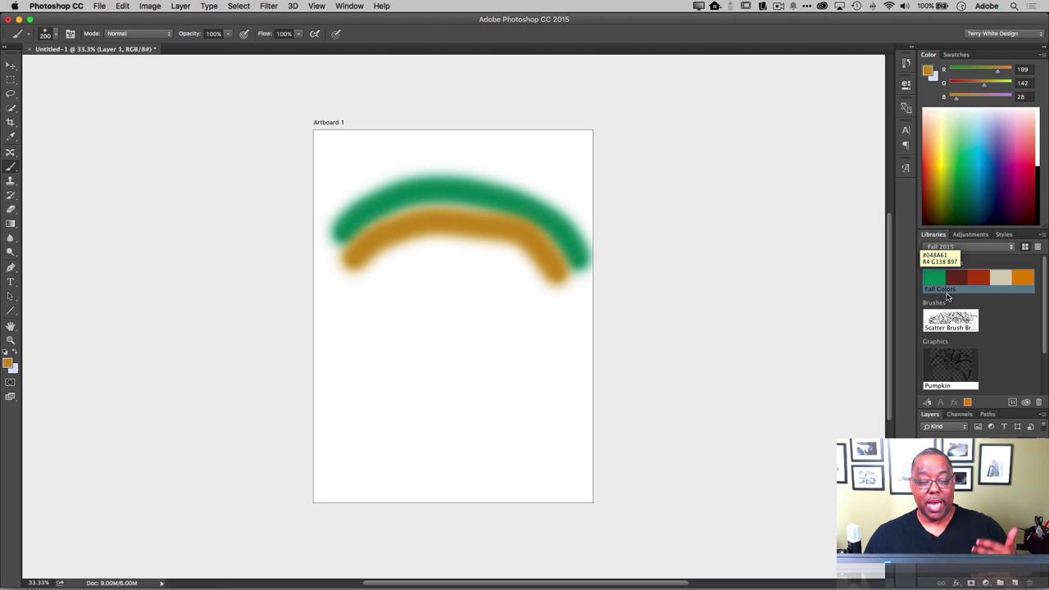
pyautogui.press('super+z')
pyautogui.press('super+z')
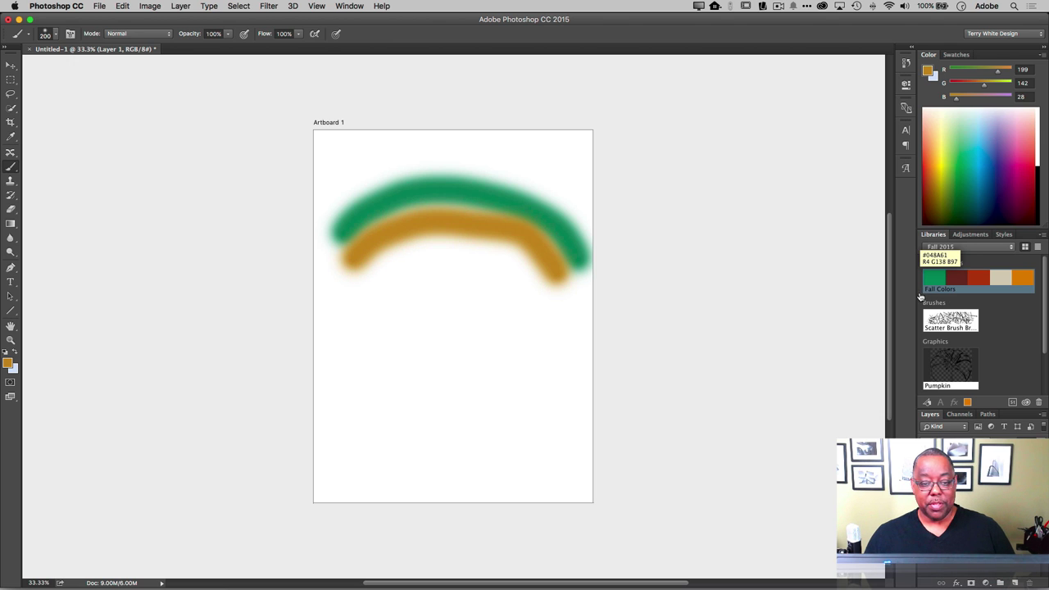
pyautogui.press('alt+super+z')
pyautogui.press('alt+super+z')
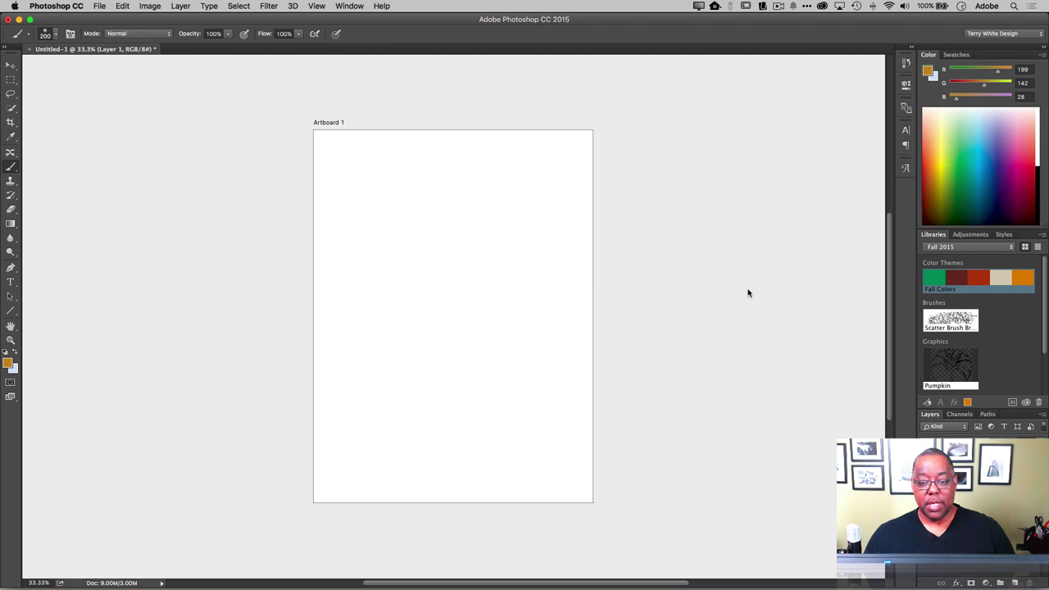
# - Paint a sparkly stroke with the library's Scatter Brush, then test large 5000-pixel strokes
pyautogui.click(953, 324)
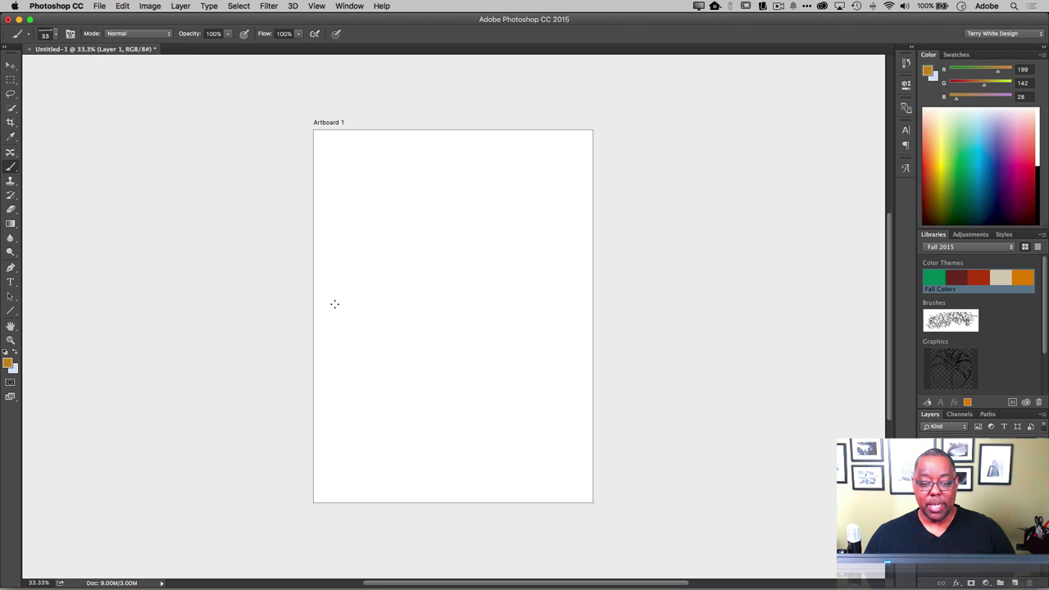
pyautogui.moveTo(334, 303)
pyautogui.mouseDown()
pyautogui.moveTo(365, 285)
pyautogui.moveTo(462, 289)
pyautogui.moveTo(562, 266)
pyautogui.mouseUp()
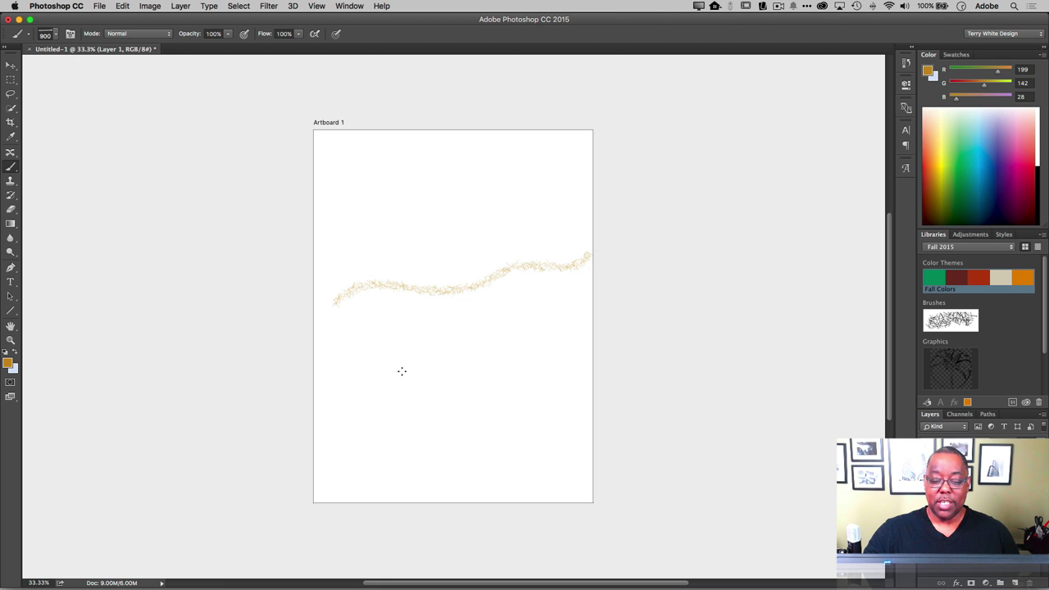
pyautogui.press(']')
pyautogui.press(']')
pyautogui.press(']')
pyautogui.press(']')
pyautogui.press(']')
pyautogui.press(']')
pyautogui.press(']')
pyautogui.press(']')
pyautogui.press(']')
pyautogui.press(']')
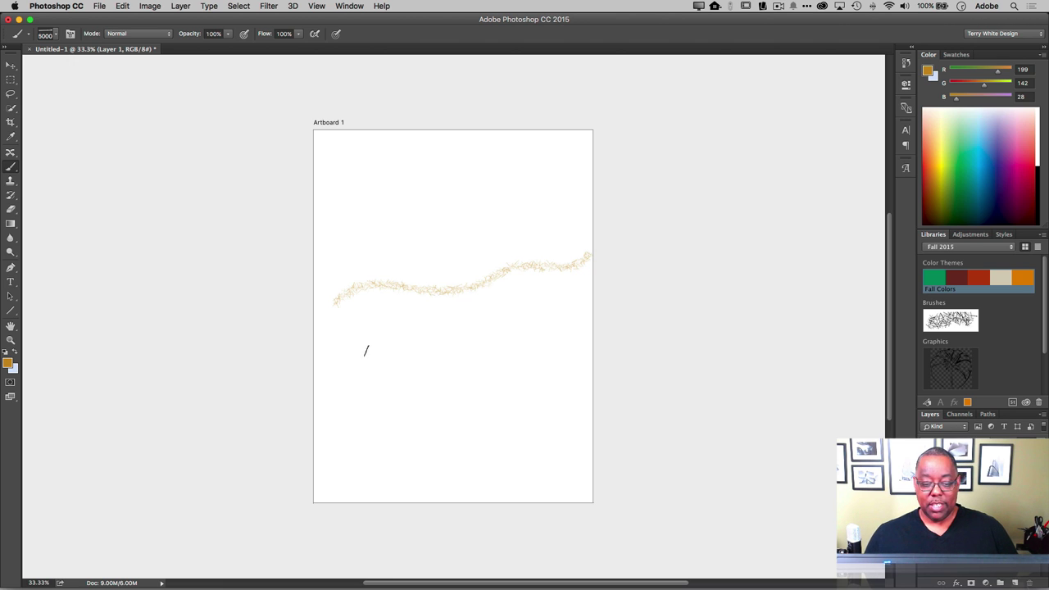
pyautogui.moveTo(443, 350)
pyautogui.mouseDown()
pyautogui.moveTo(533, 316)
pyautogui.moveTo(607, 359)
pyautogui.mouseUp()
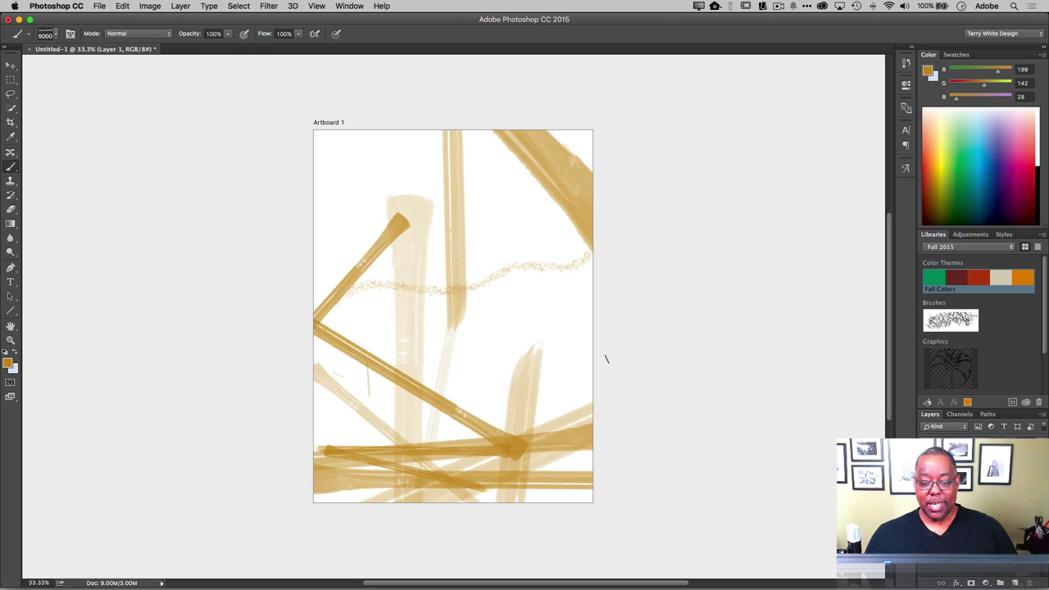
pyautogui.press('super+z')
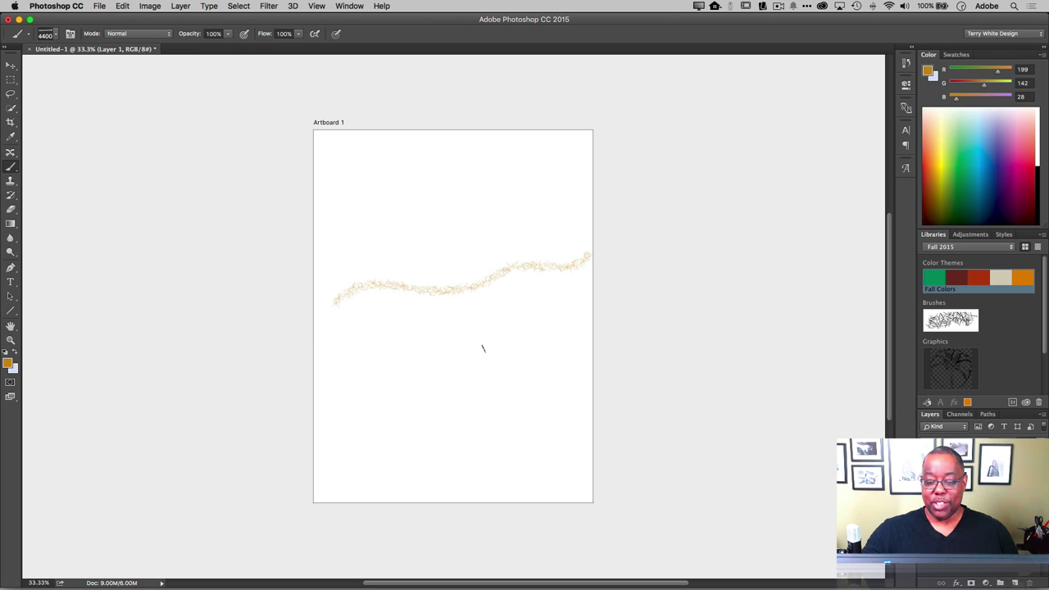
pyautogui.press('super+z')
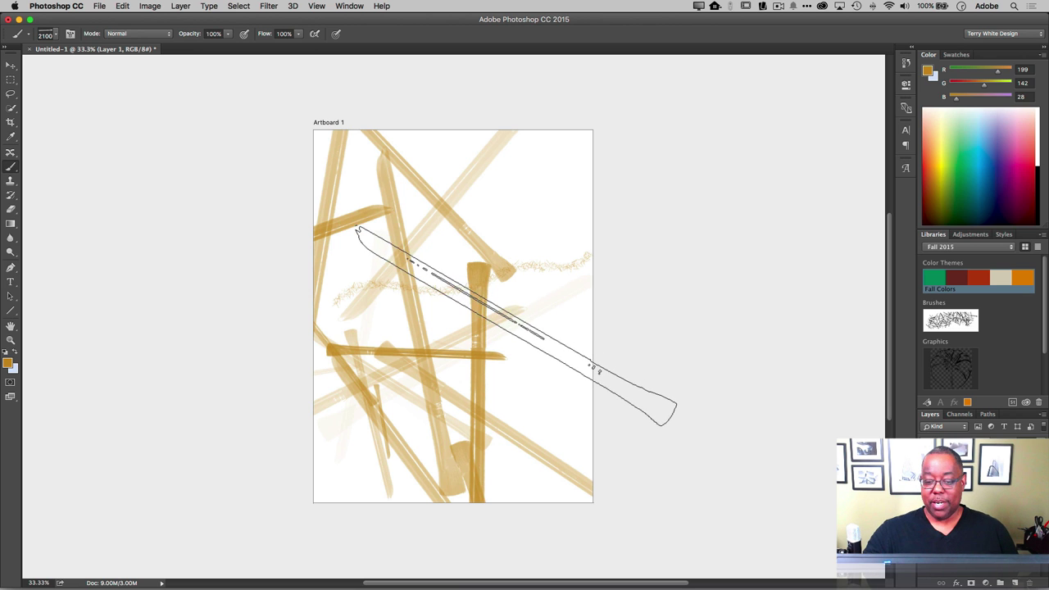
# - Shrink the brush well below 500, undo the large strokes, and paint a scratchy golden stroke below
pyautogui.press('[')
pyautogui.press('[')
pyautogui.press('[')
pyautogui.press('[')
pyautogui.press('[')
pyautogui.press('[')
pyautogui.press('[')
pyautogui.press('[')
pyautogui.press('[')
pyautogui.press('[')
pyautogui.press('[')
pyautogui.press('[')
pyautogui.press('[')
pyautogui.press('[')
pyautogui.press('[')
pyautogui.press('[')
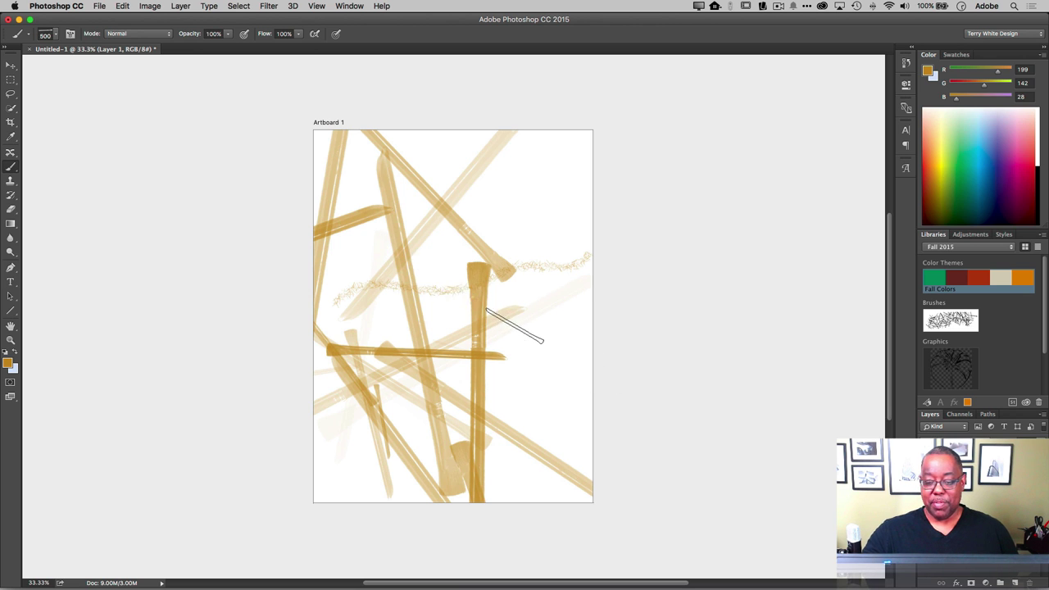
pyautogui.press('[')
pyautogui.press('[')
pyautogui.press('[')
pyautogui.press('[')
pyautogui.press('[')
pyautogui.press('[')
pyautogui.press('[')
pyautogui.press('[')
pyautogui.press('[')
pyautogui.press('[')
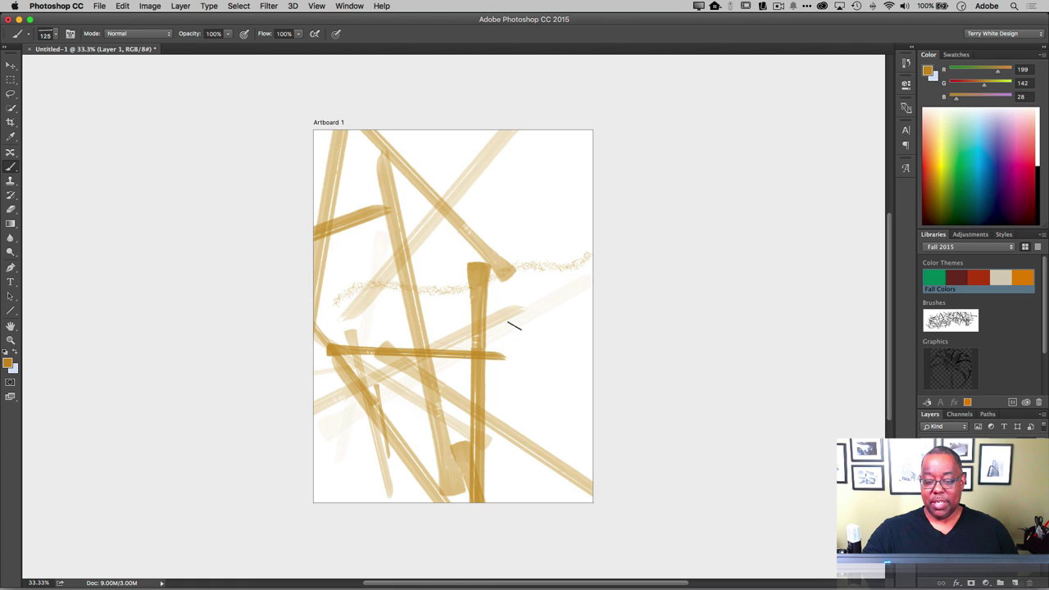
pyautogui.press('super+alt+z')
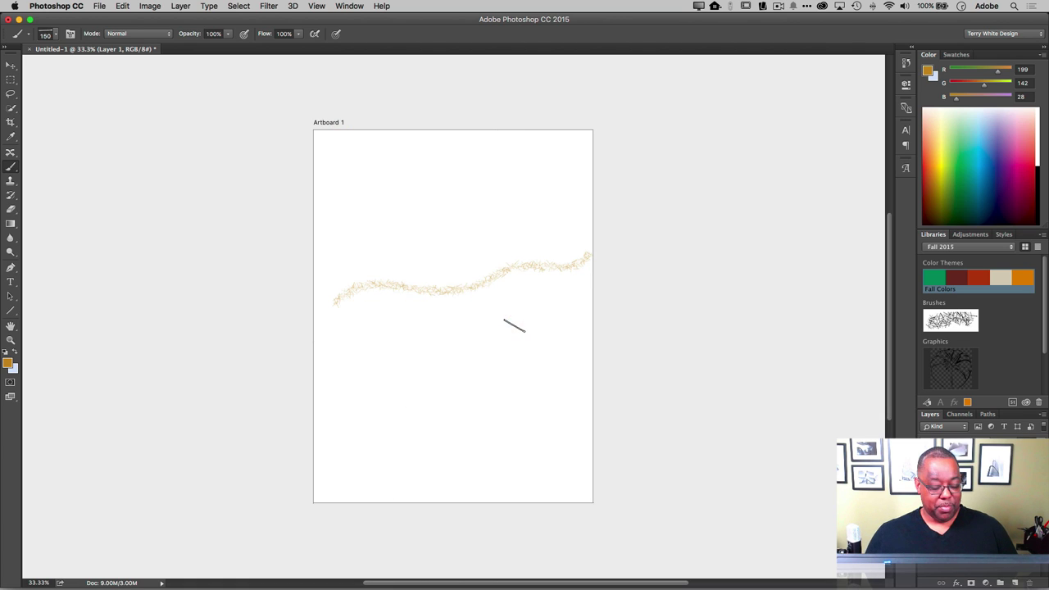
pyautogui.moveTo(341, 373)
pyautogui.mouseDown()
pyautogui.moveTo(412, 352)
pyautogui.moveTo(494, 366)
pyautogui.moveTo(544, 326)
pyautogui.moveTo(575, 349)
pyautogui.mouseUp()
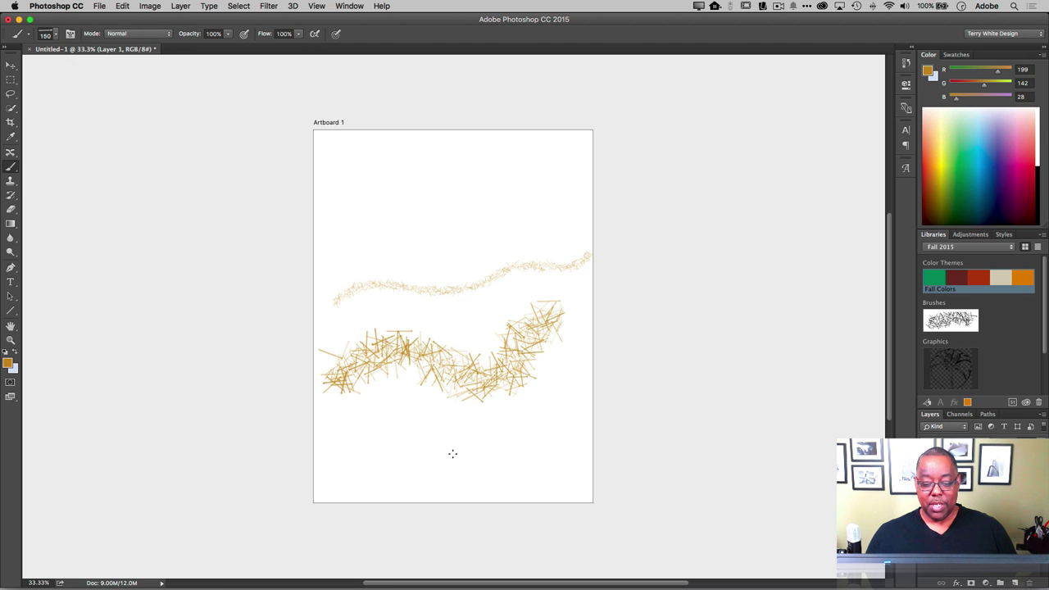
# - Enlarge the library brush to thousands of pixels and stamp four tan strokes across the artboard
pyautogui.press(']')
pyautogui.press(']')
pyautogui.press(']')
pyautogui.press(']')
pyautogui.press(']')
pyautogui.press(']')
pyautogui.press(']')
pyautogui.press(']')
pyautogui.press(']')
pyautogui.press(']')
pyautogui.press(']')
pyautogui.press(']')
pyautogui.press(']')
pyautogui.press(']')
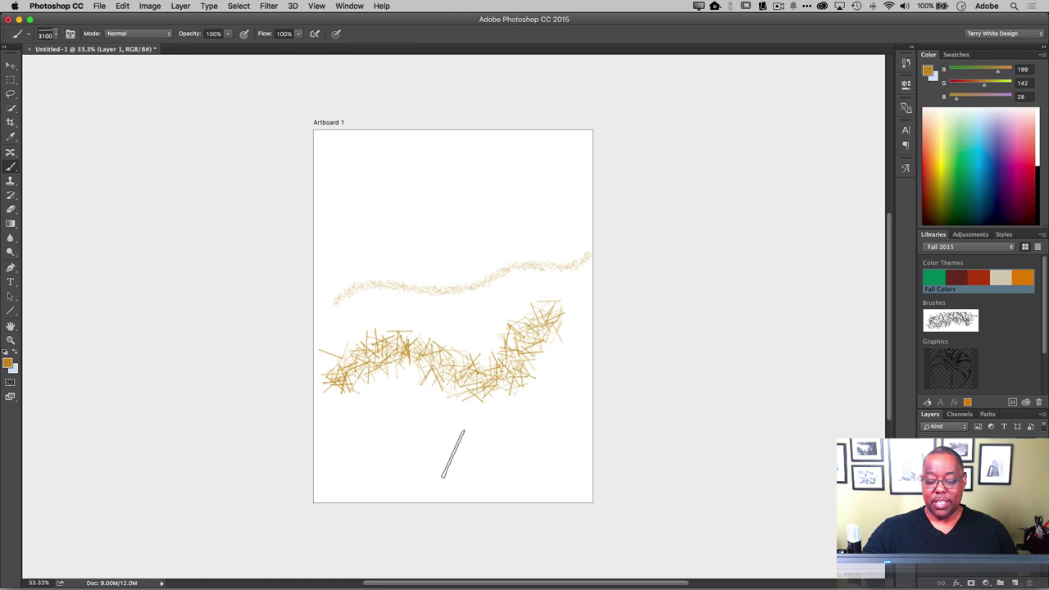
pyautogui.press(']')
pyautogui.press(']')
pyautogui.press(']')
pyautogui.press(']')
pyautogui.press(']')
pyautogui.press(']')
pyautogui.press(']')
pyautogui.press(']')
pyautogui.press(']')
pyautogui.press(']')
pyautogui.press(']')
pyautogui.press(']')
pyautogui.press(']')
pyautogui.press(']')
pyautogui.press(']')
pyautogui.press(']')
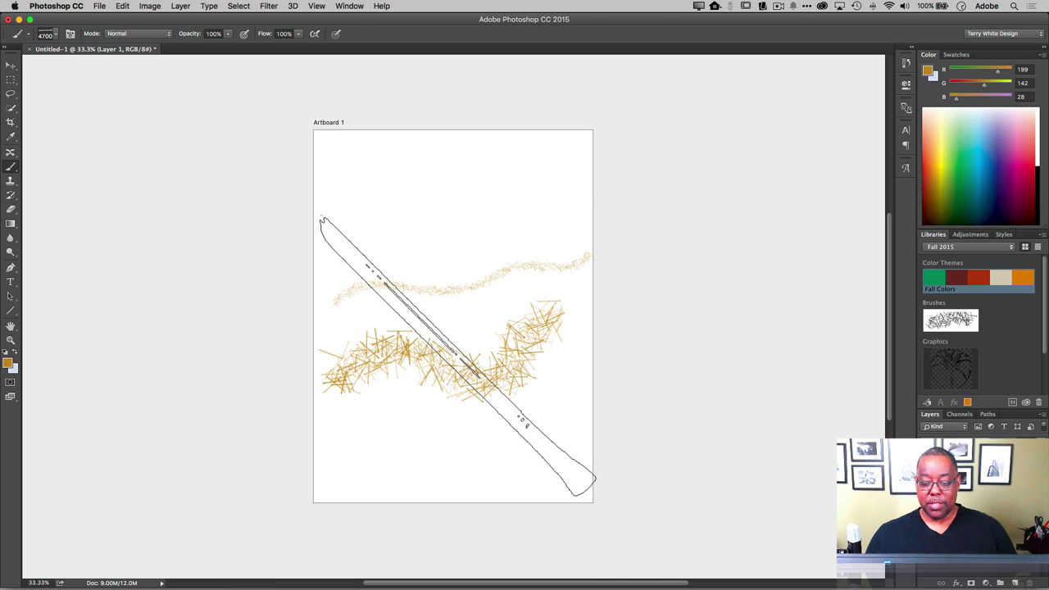
pyautogui.click(455, 356)
pyautogui.press('[')
pyautogui.press('[')
pyautogui.press('[')
pyautogui.press('[')
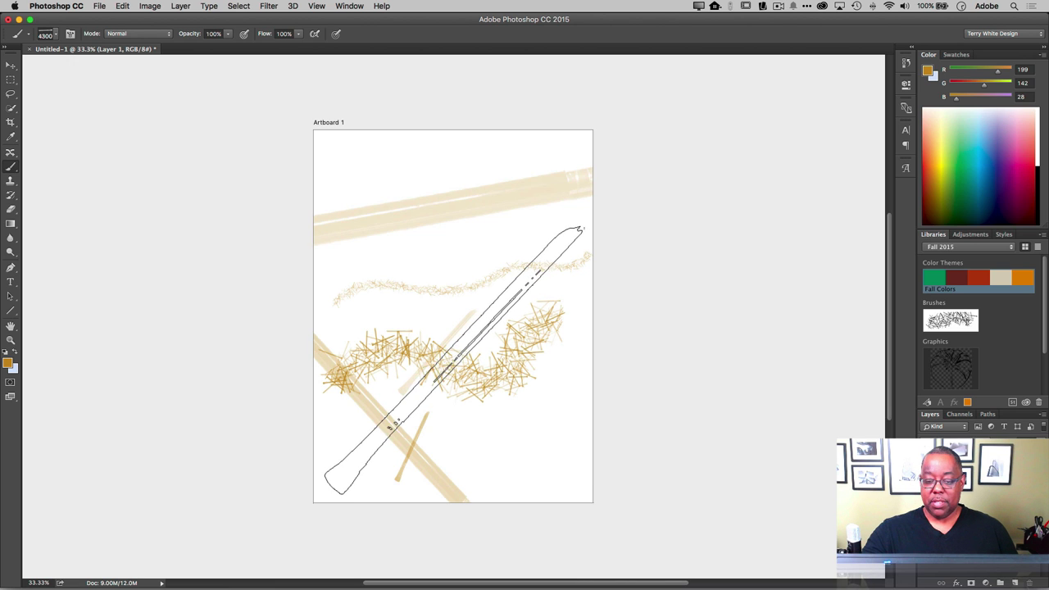
pyautogui.press('[')
pyautogui.press('[')
pyautogui.press('[')
pyautogui.press('[')
pyautogui.press('[')
pyautogui.press('[')
pyautogui.press('[')
pyautogui.press('[')
pyautogui.press('[')
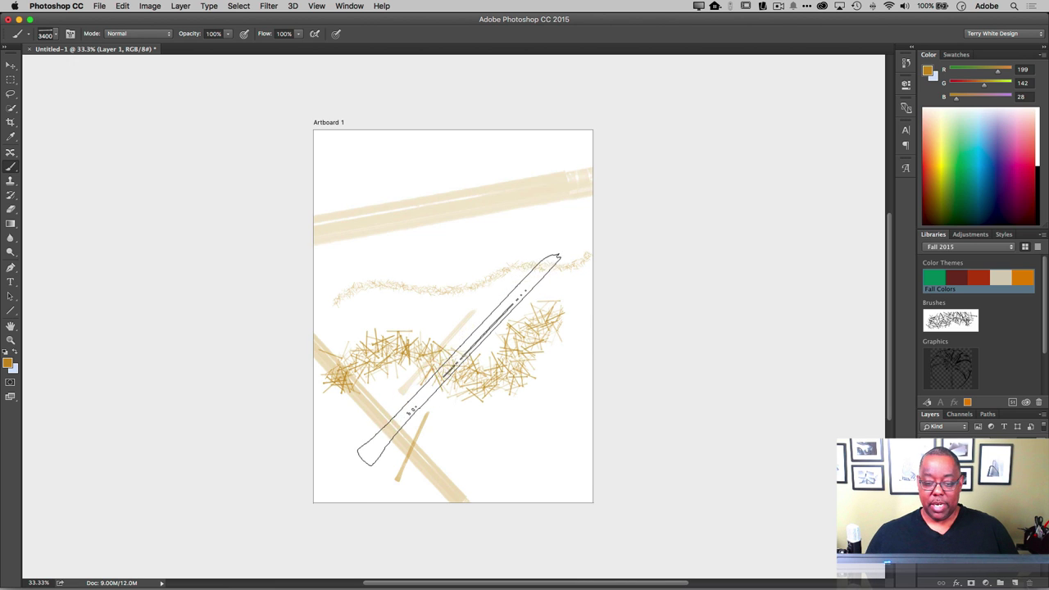
pyautogui.press('[')
pyautogui.press('[')
pyautogui.press('[')
pyautogui.click(536, 389)
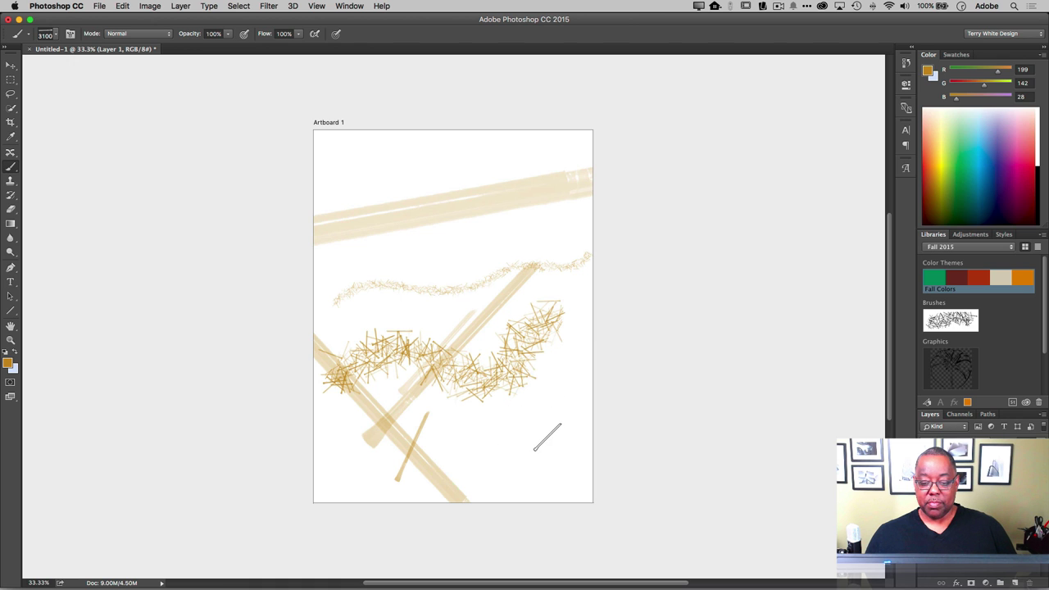
pyautogui.click(547, 406)
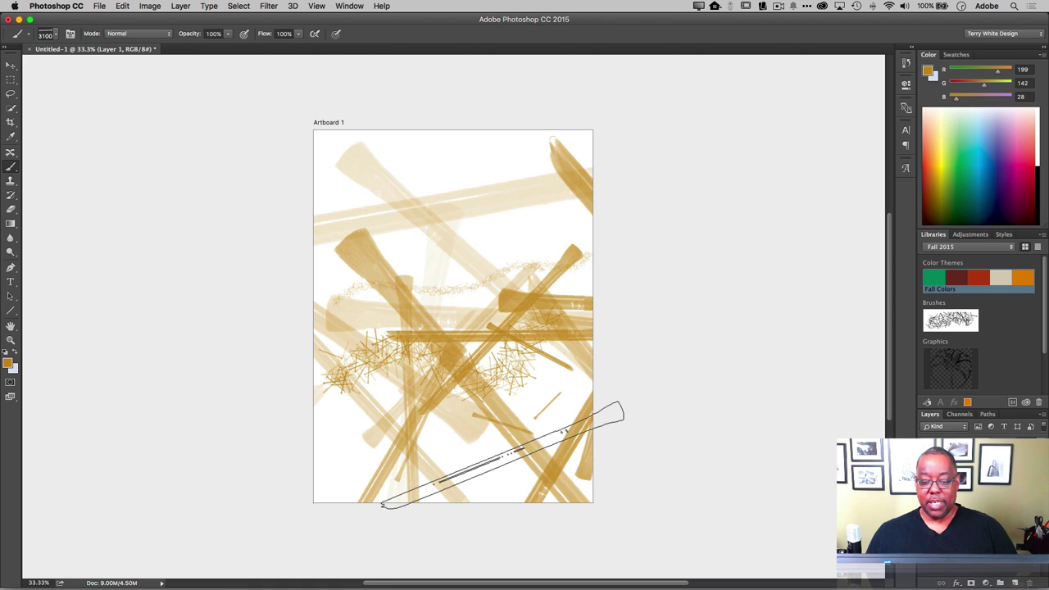
pyautogui.click(502, 455)
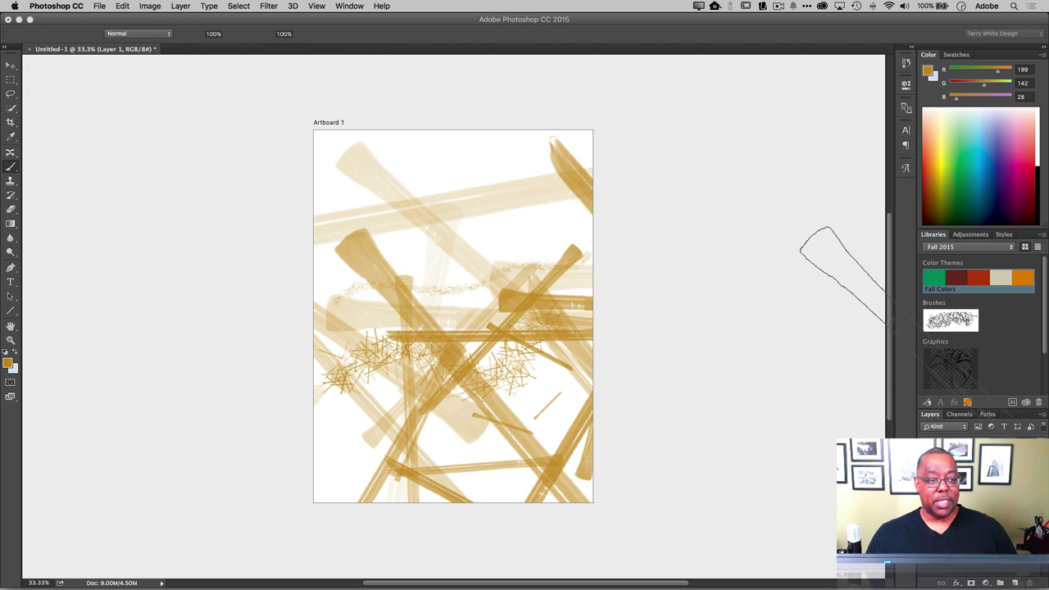
# - Drag the Pumpkin graphic onto the top of the artboard and scale it to about 87%
pyautogui.press('v')
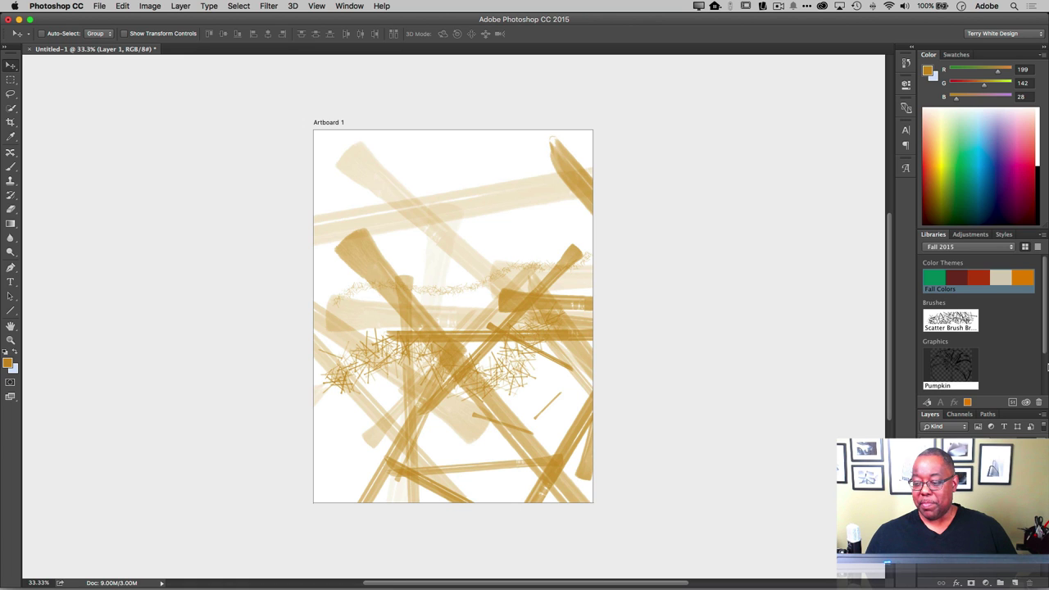
pyautogui.scroll(-2, 1040, 368)
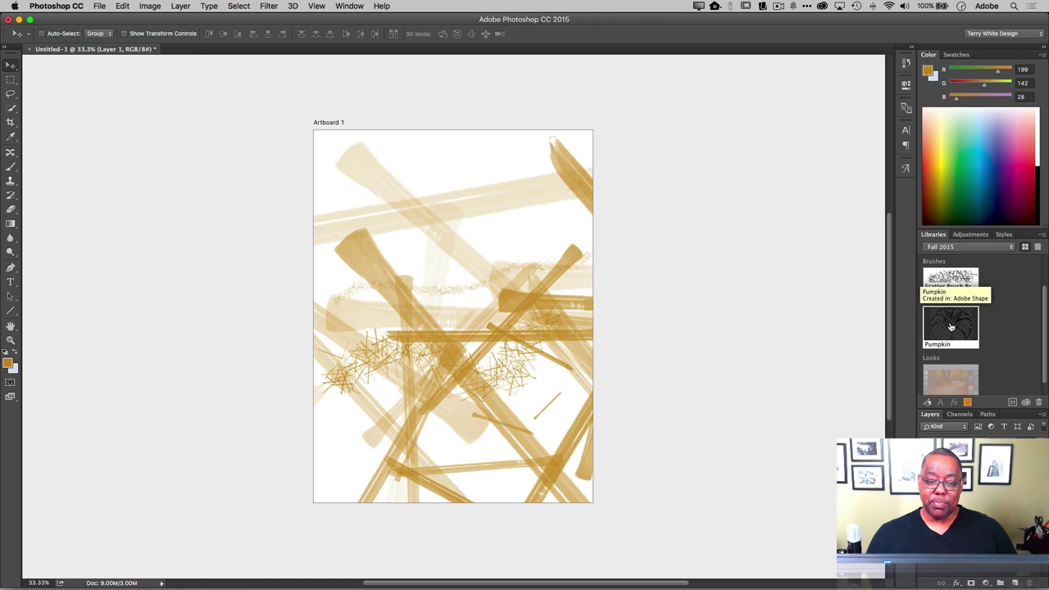
pyautogui.moveTo(951, 327); pyautogui.dragTo(414, 168)
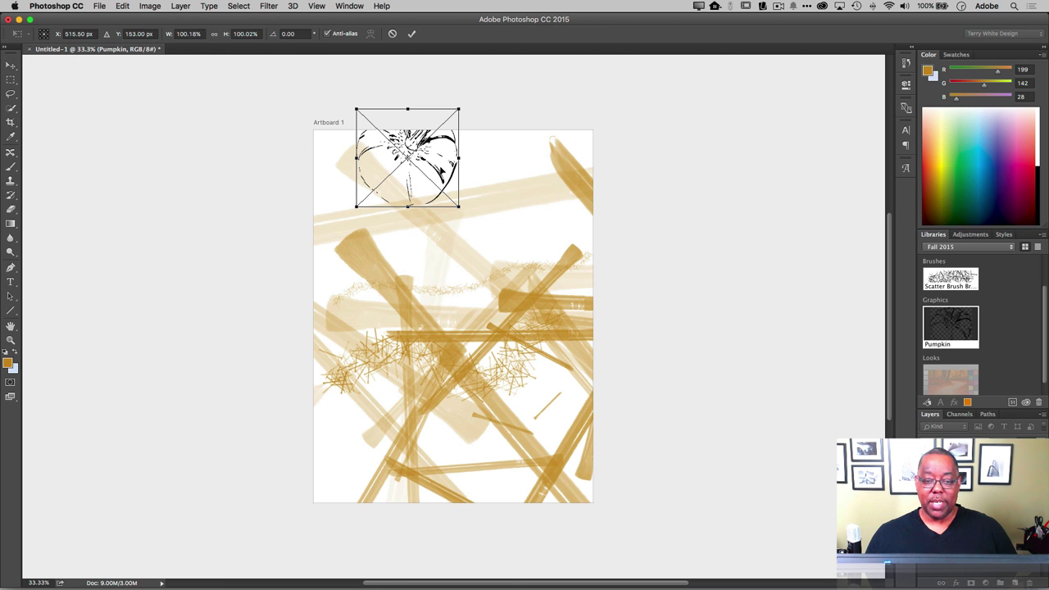
pyautogui.moveTo(455, 182); pyautogui.dragTo(762, 450)
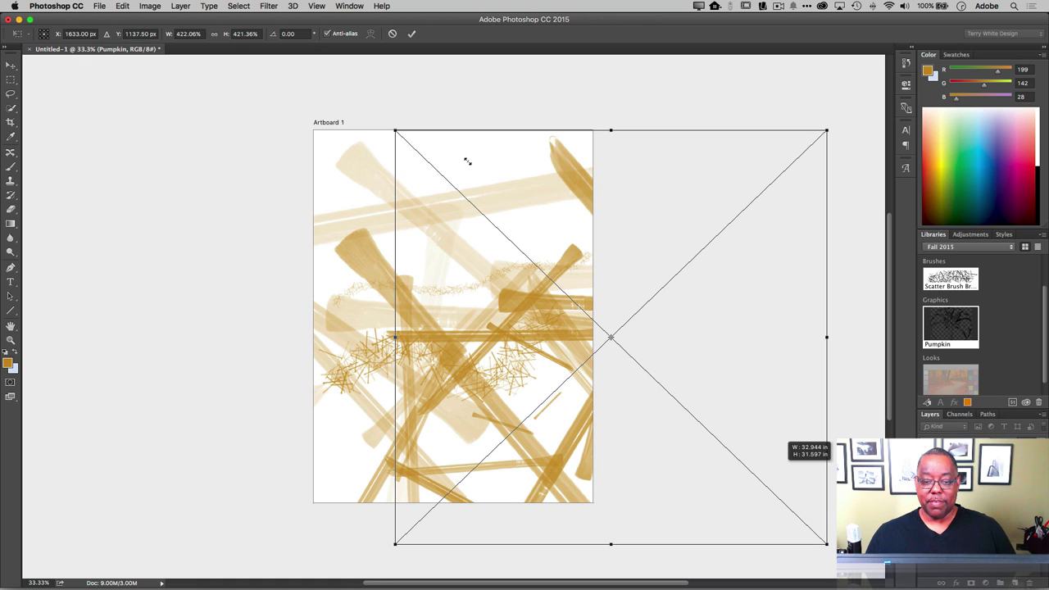
pyautogui.moveTo(493, 196); pyautogui.dragTo(495, 197)
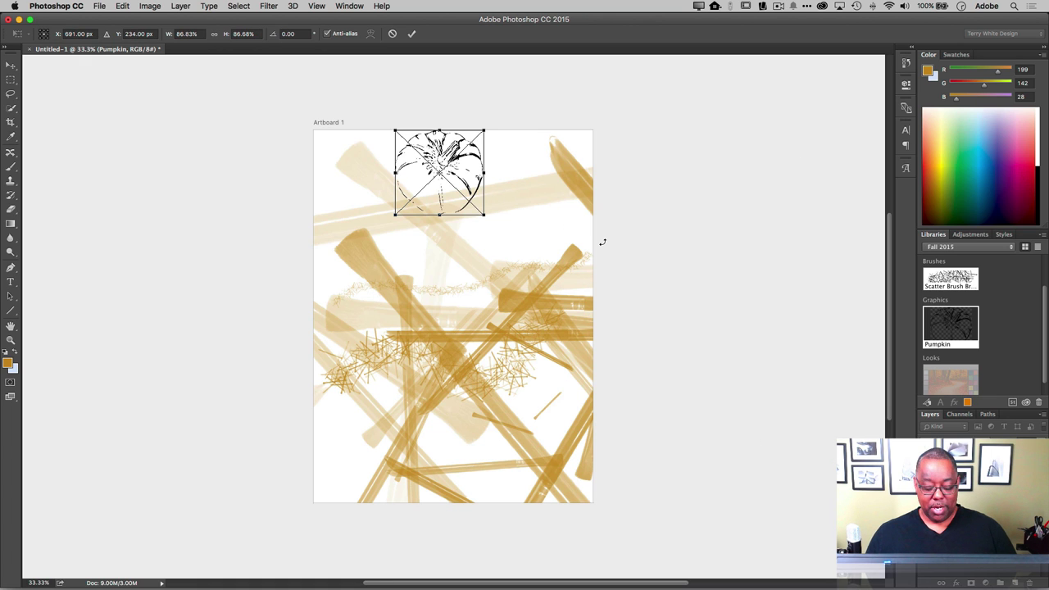
pyautogui.press('Return')
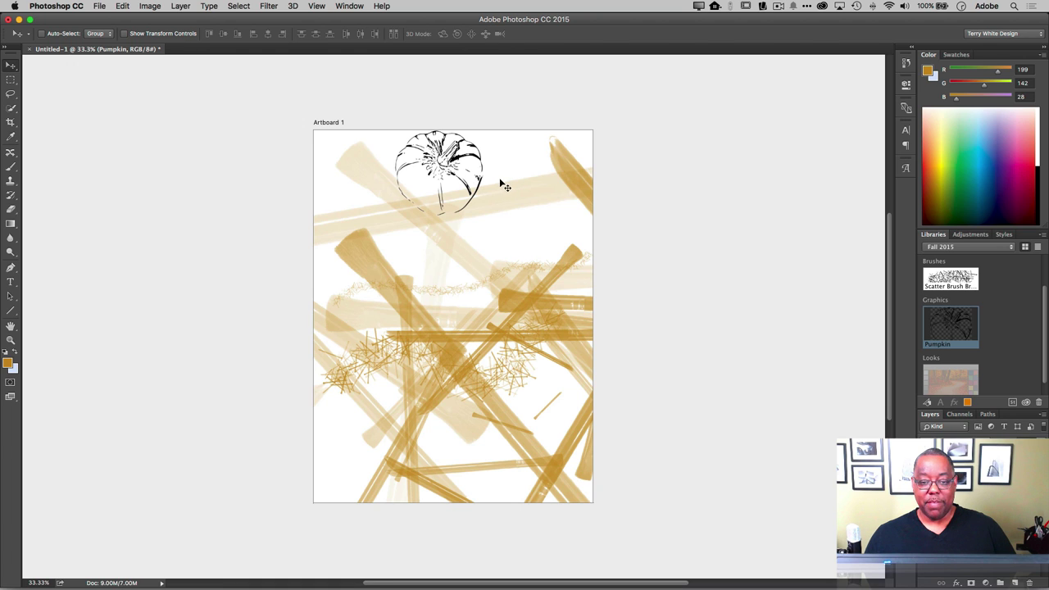
# - Nudge the pumpkin slightly right, then switch to Premiere Pro and show its Libraries panel
pyautogui.moveTo(456, 166)
pyautogui.mouseDown()
pyautogui.moveTo(478, 166)
pyautogui.moveTo(464, 164)
pyautogui.mouseUp()
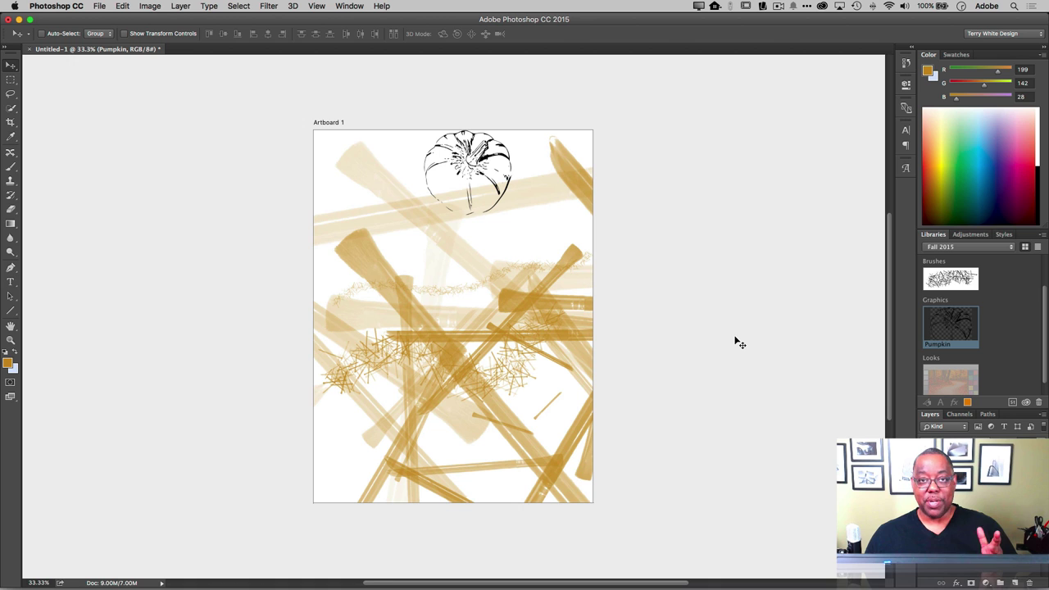
pyautogui.scroll(-1, 958, 360)
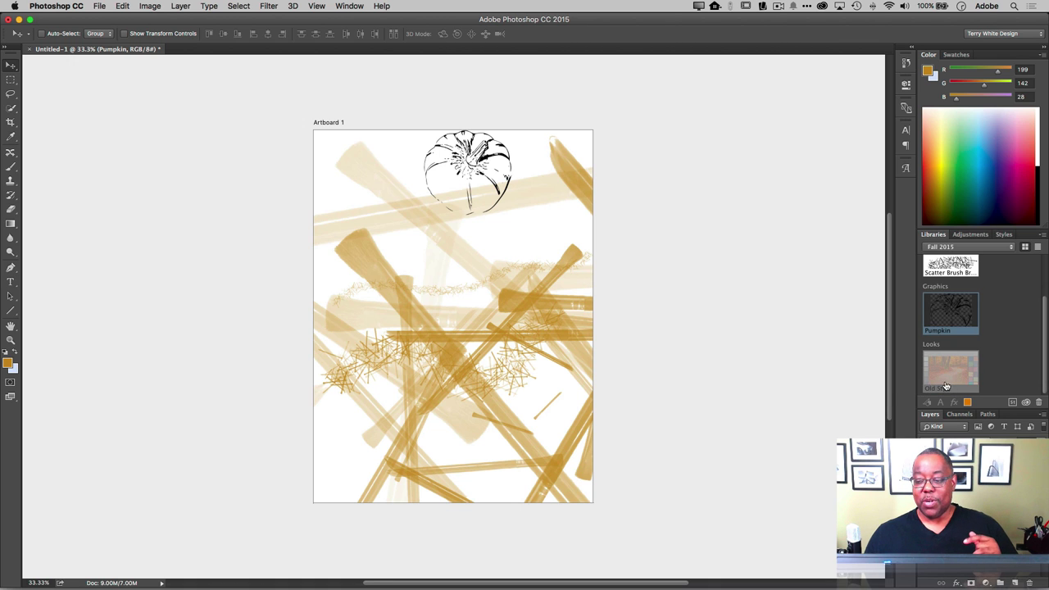
pyautogui.press('super+Tab')
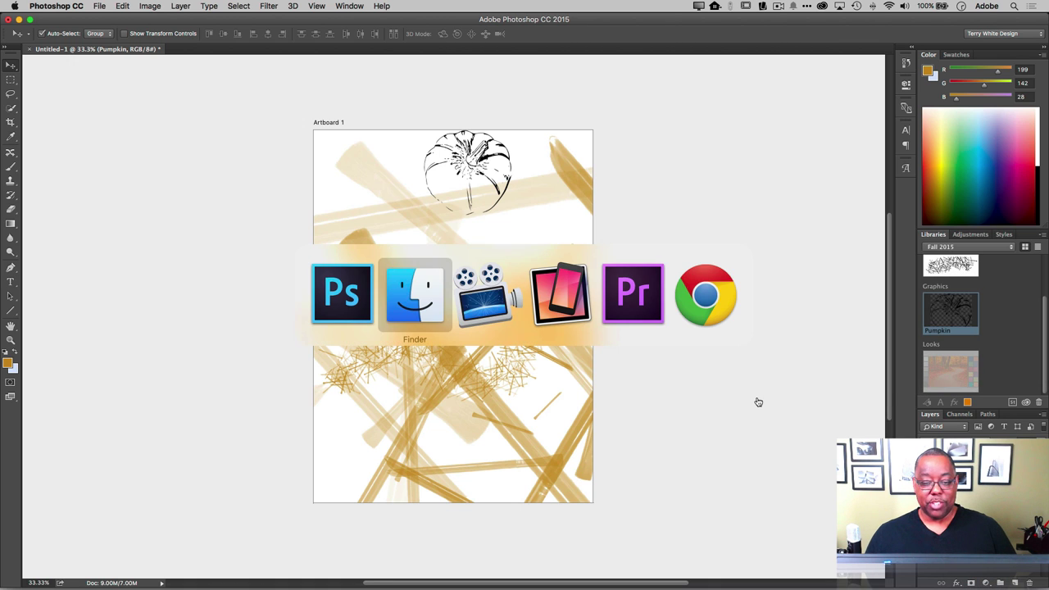
pyautogui.press('super+Tab')
pyautogui.press('super+Tab')
pyautogui.press('super+Tab')
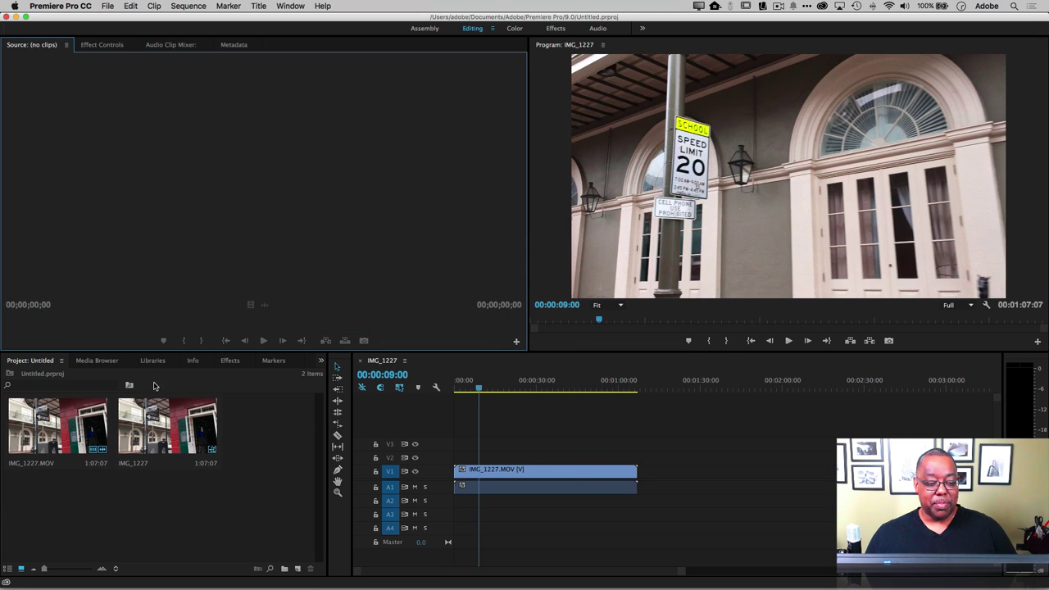
pyautogui.click(146, 362)
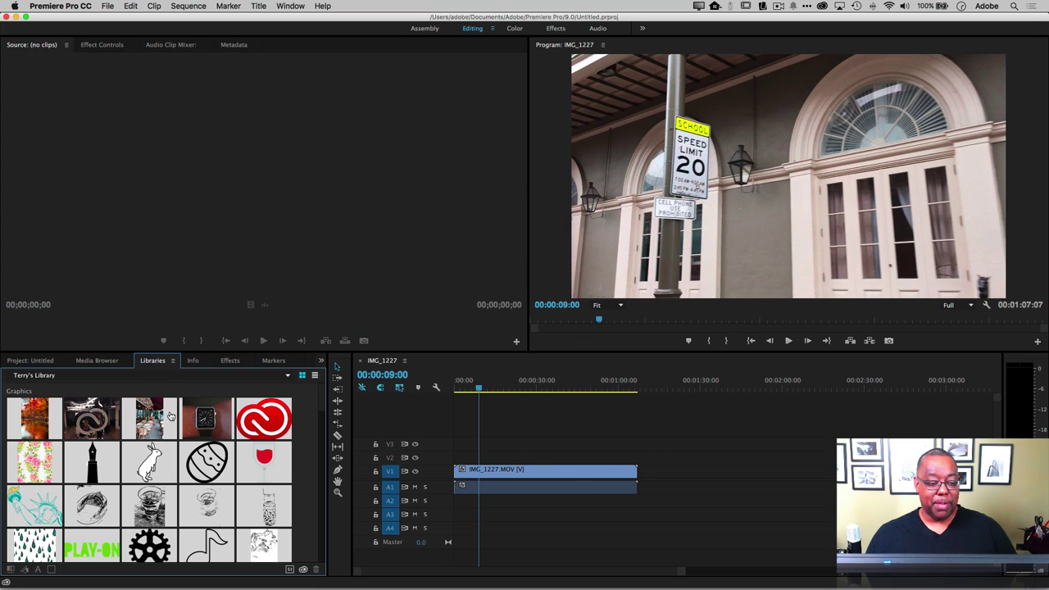
# - Choose Fall 2015 from the library list in Premiere Pro's Libraries panel
pyautogui.click(287, 379)
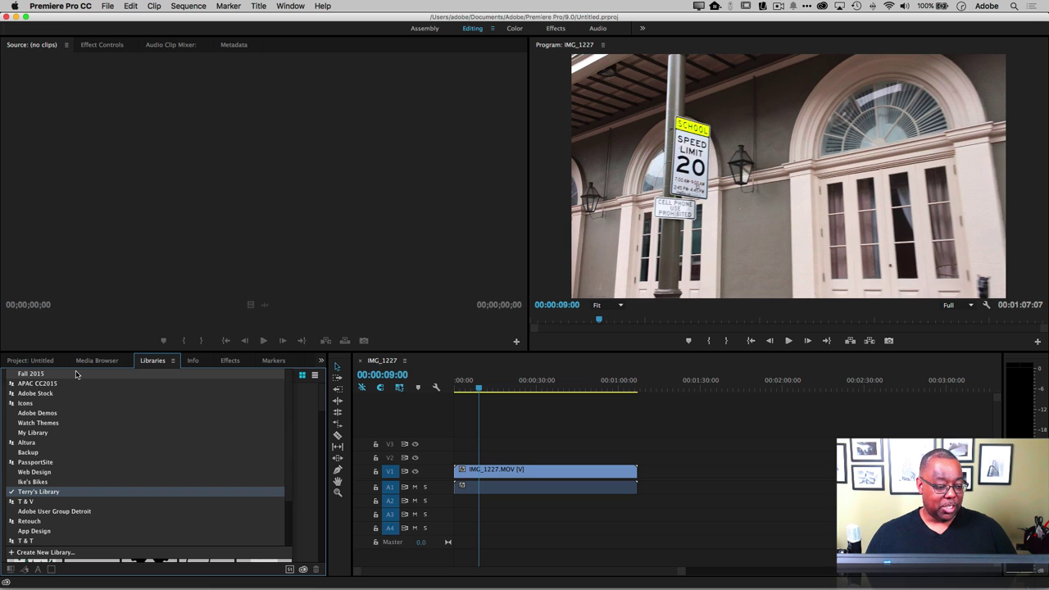
pyautogui.click(41, 376)
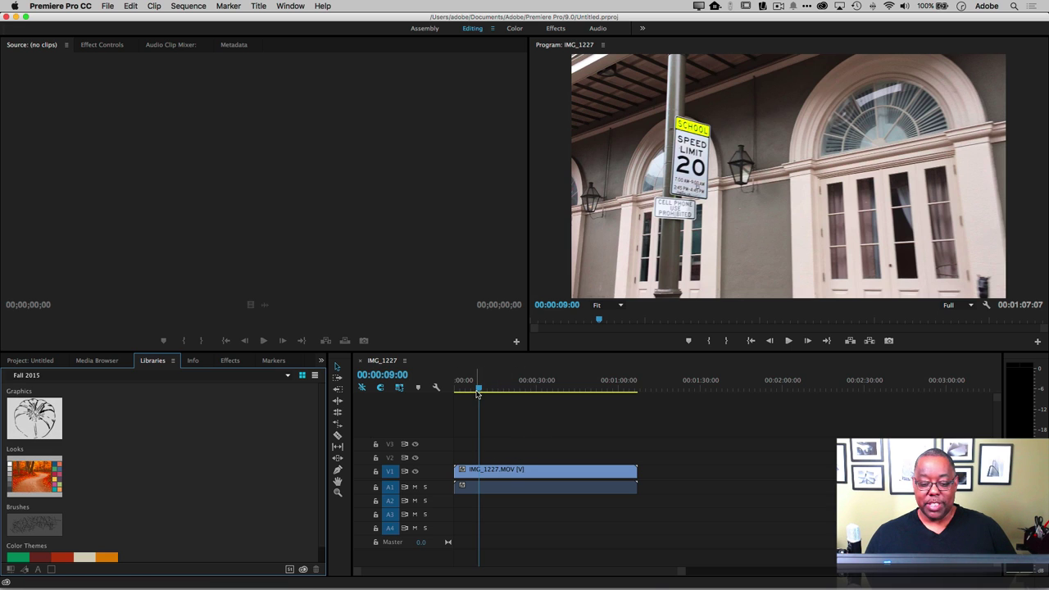
pyautogui.moveTo(478, 391); pyautogui.dragTo(481, 390)
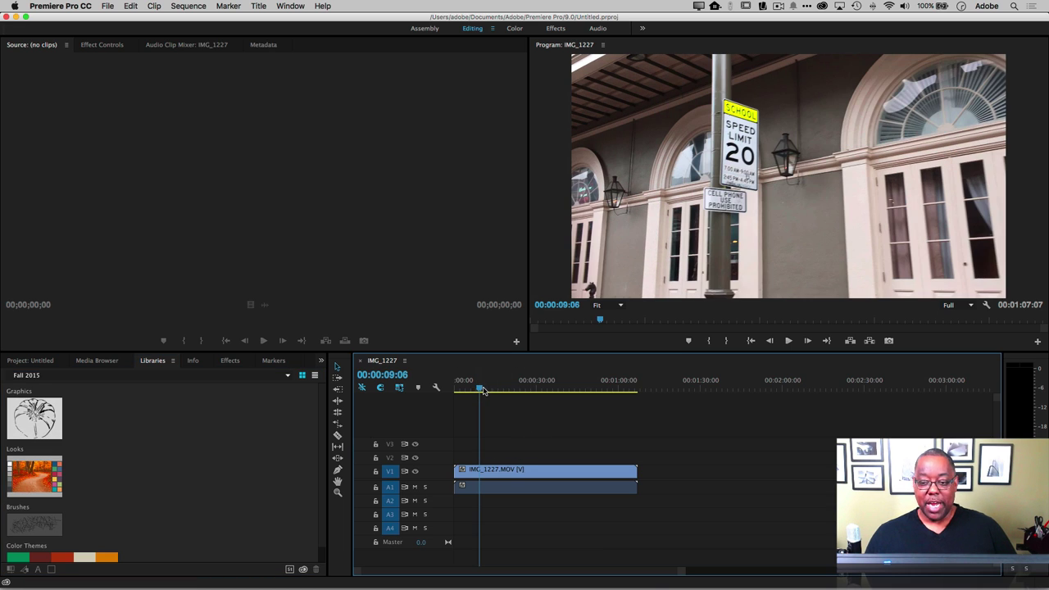
pyautogui.click(516, 390)
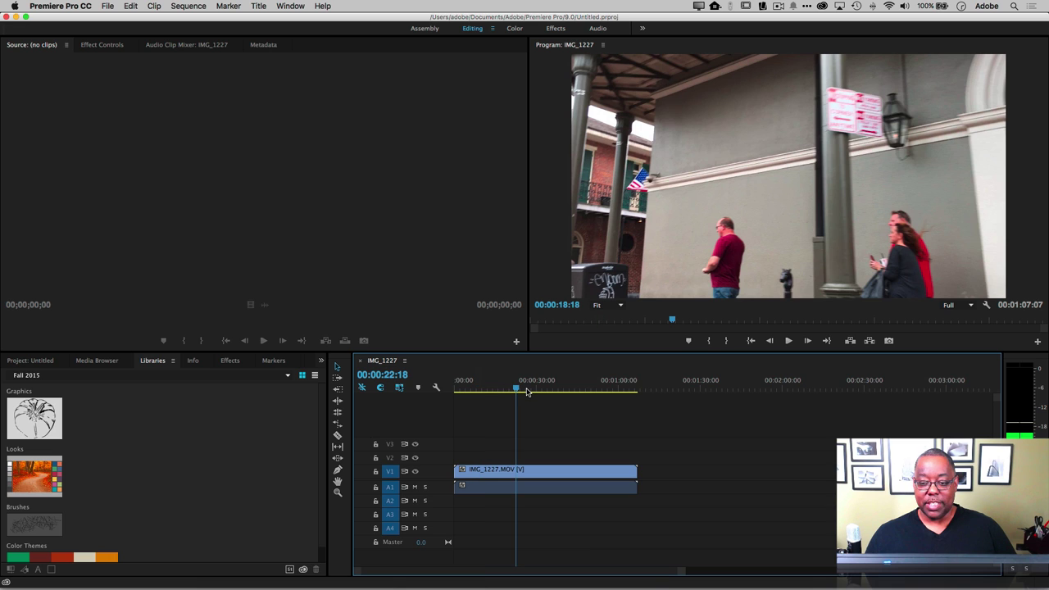
pyautogui.click(528, 390)
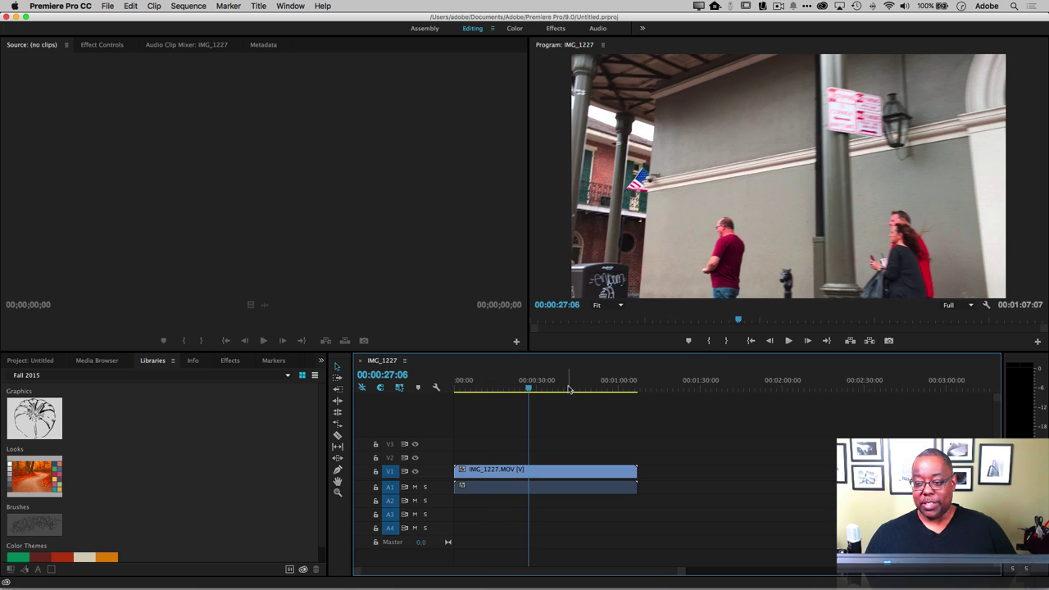
pyautogui.click(566, 391)
pyautogui.click(590, 391)
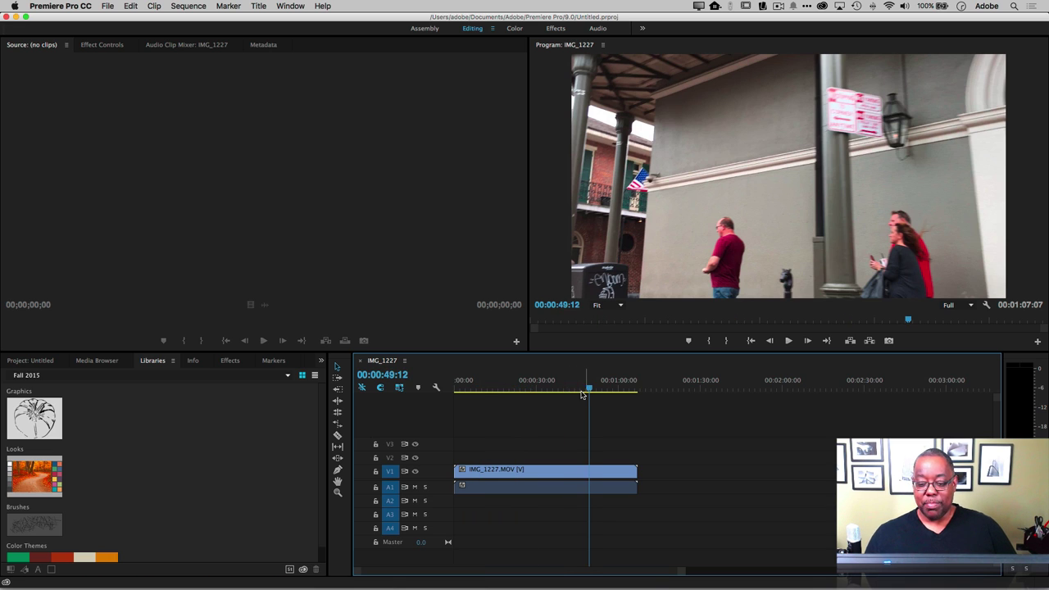
pyautogui.click(566, 391)
pyautogui.click(489, 391)
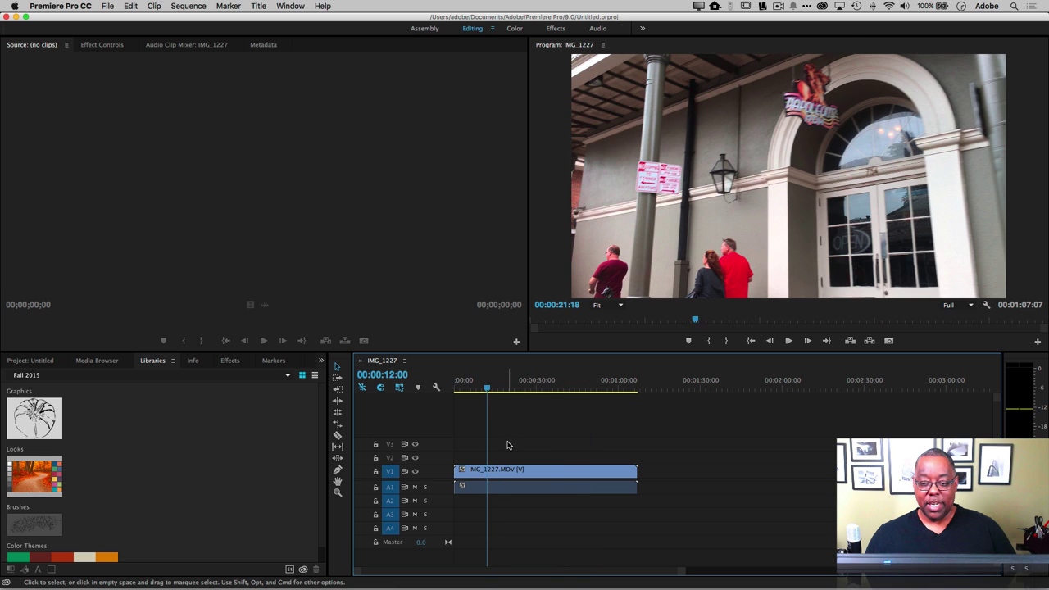
pyautogui.click(473, 390)
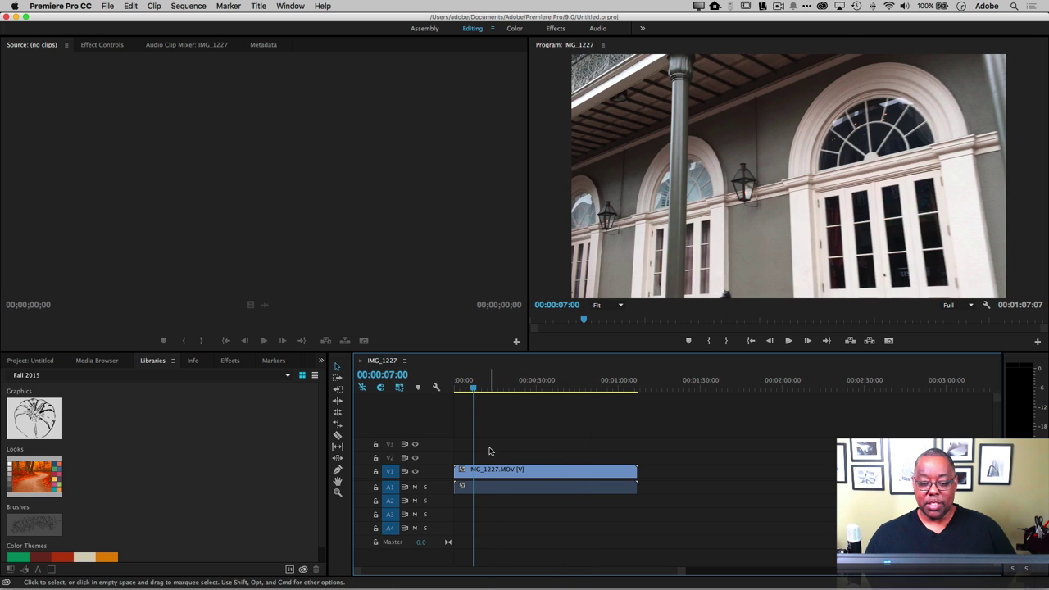
pyautogui.click(481, 391)
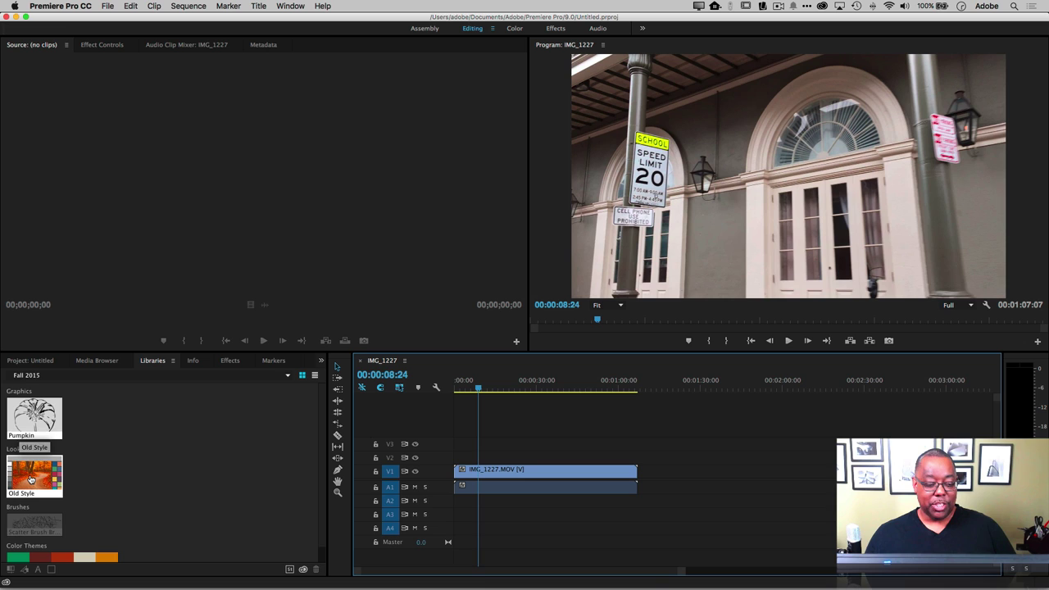
# - Drag the Old Style look from the Fall 2015 library onto the IMG_1227 clip on V1
pyautogui.click(189, 472)
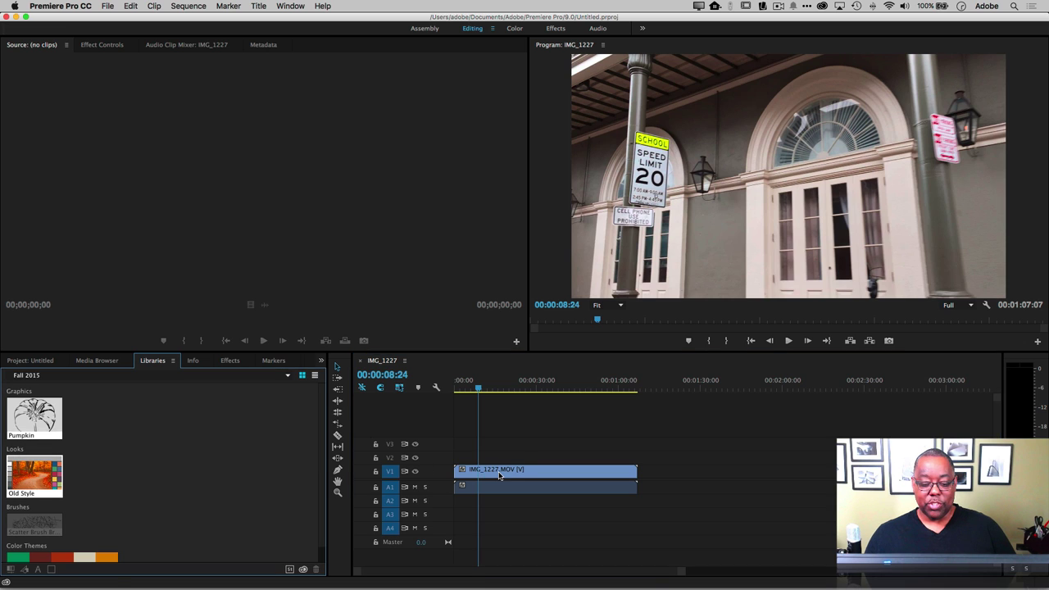
pyautogui.moveTo(500, 476); pyautogui.dragTo(426, 466)
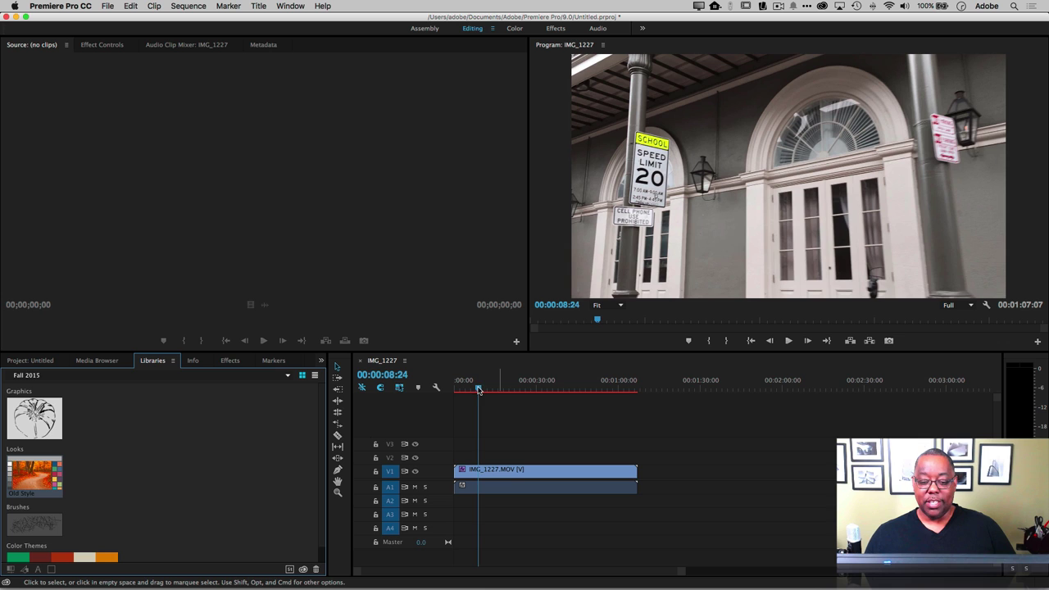
pyautogui.moveTo(479, 390); pyautogui.dragTo(489, 389)
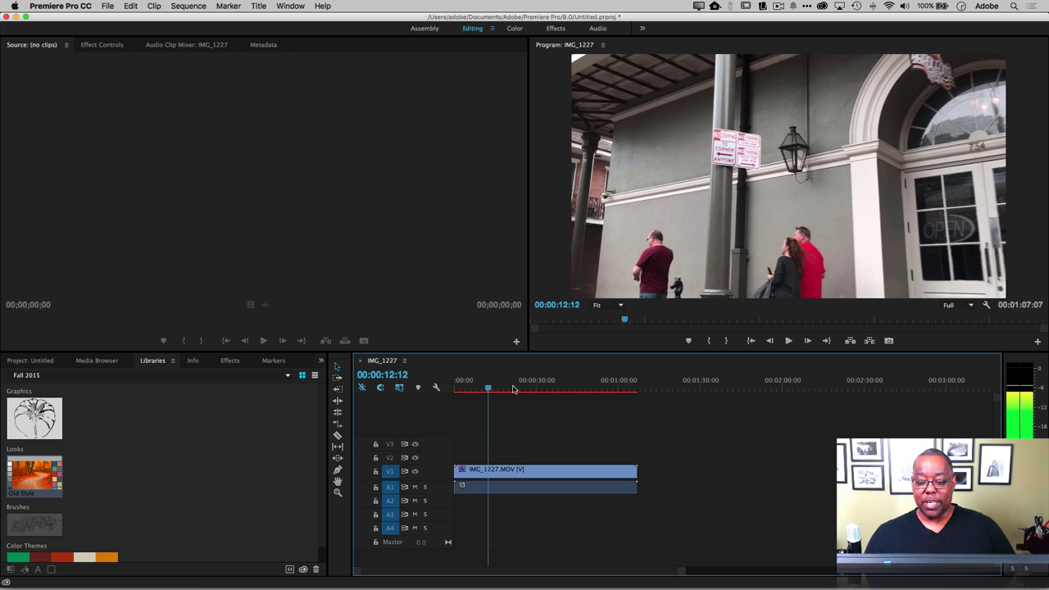
pyautogui.moveTo(519, 389); pyautogui.dragTo(526, 390)
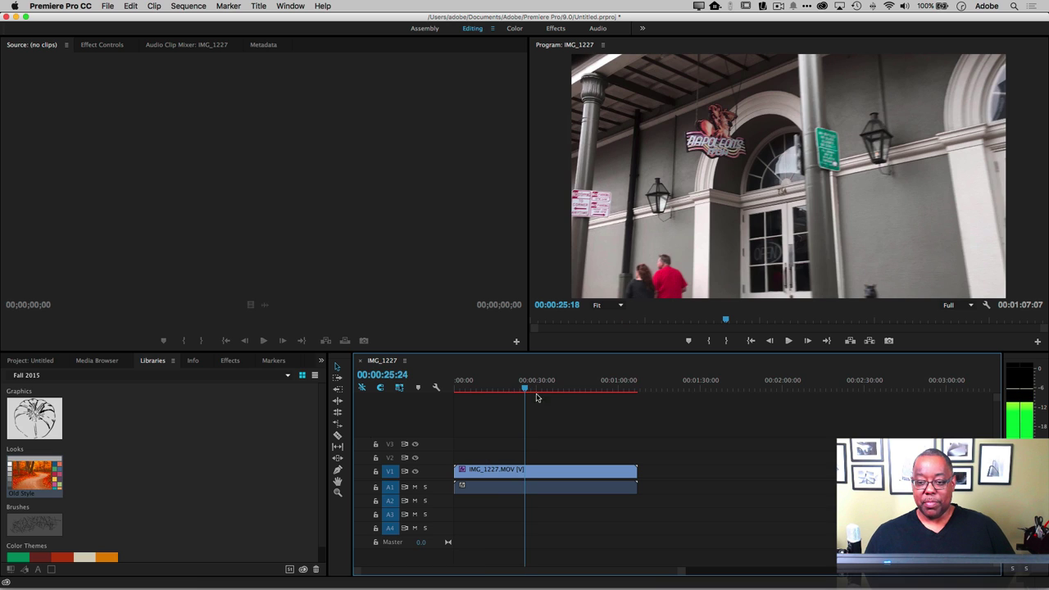
pyautogui.scroll(-10, 645, 128)
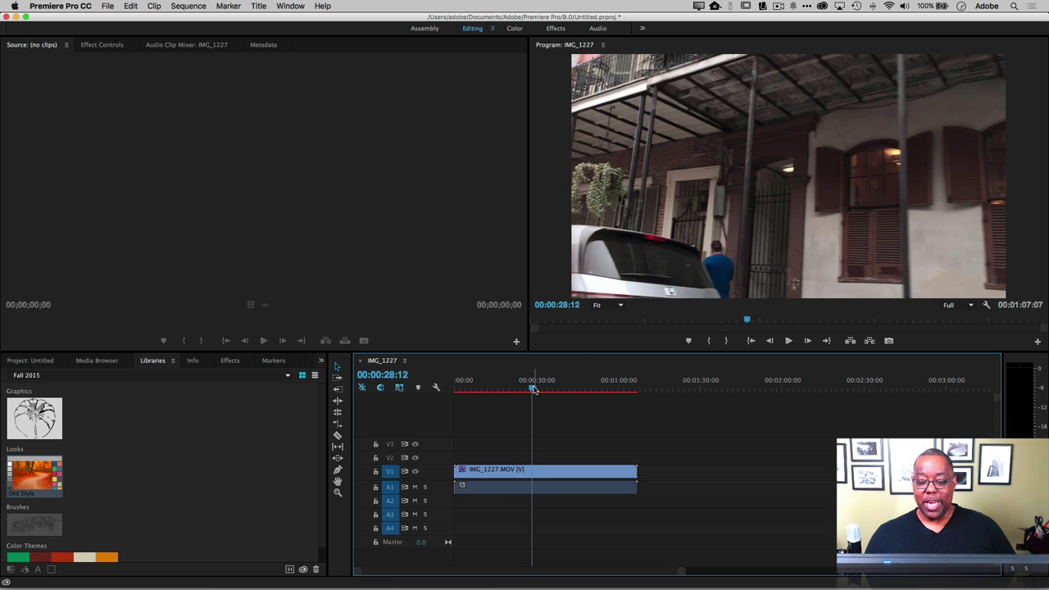
pyautogui.moveTo(533, 391); pyautogui.dragTo(524, 391)
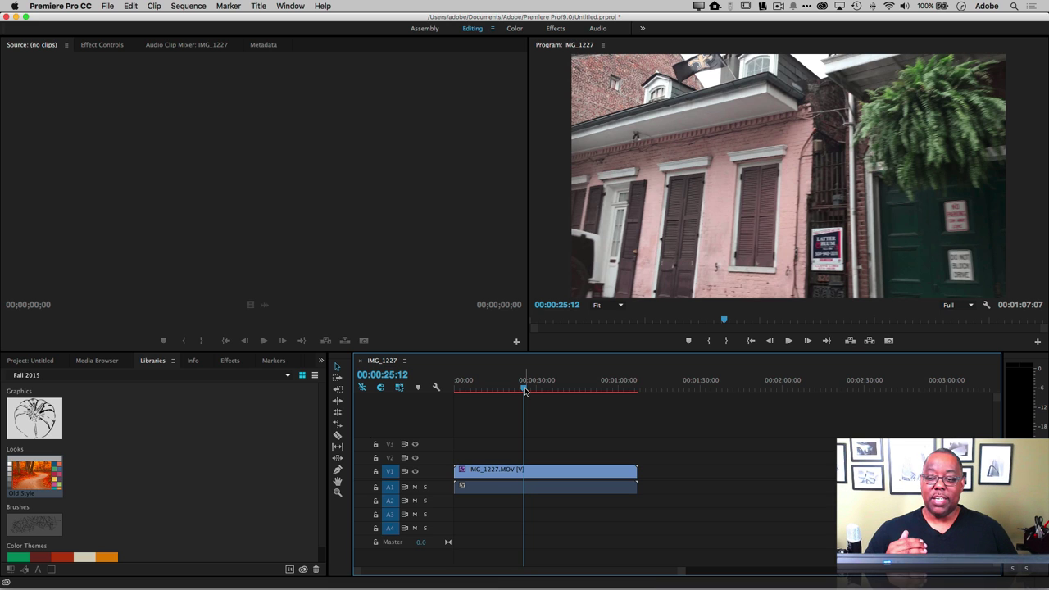
pyautogui.moveTo(525, 391); pyautogui.dragTo(536, 391)
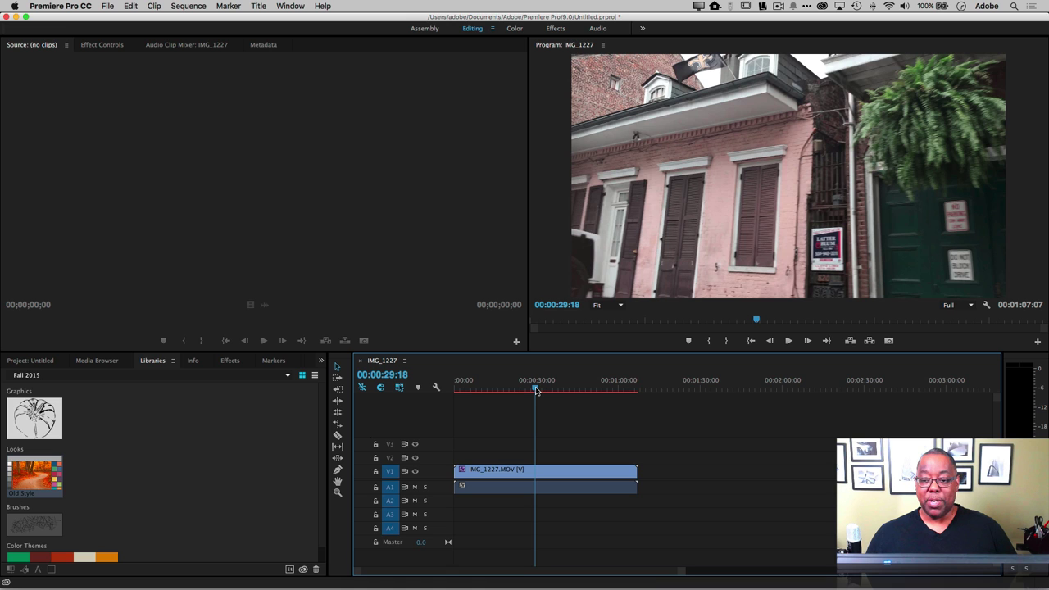